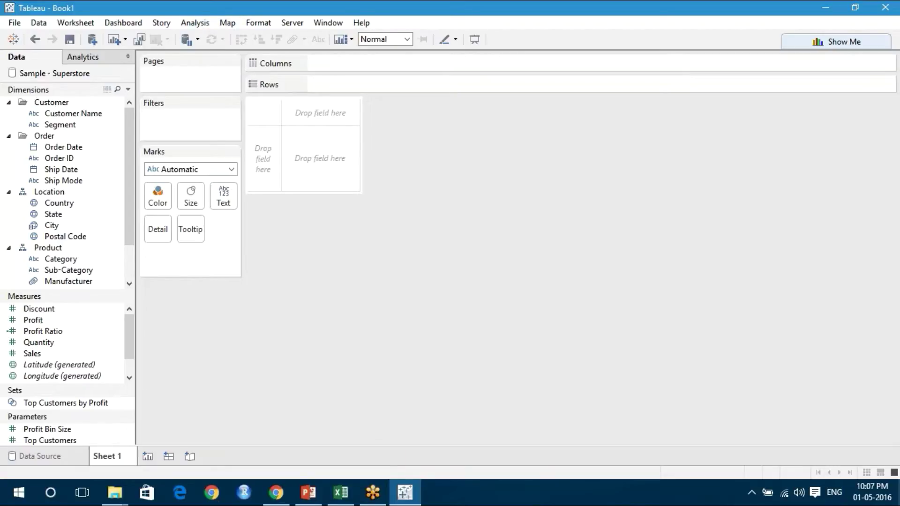
# Create a new calculated field named "Exclude LOD".
pyautogui.click(194, 25)
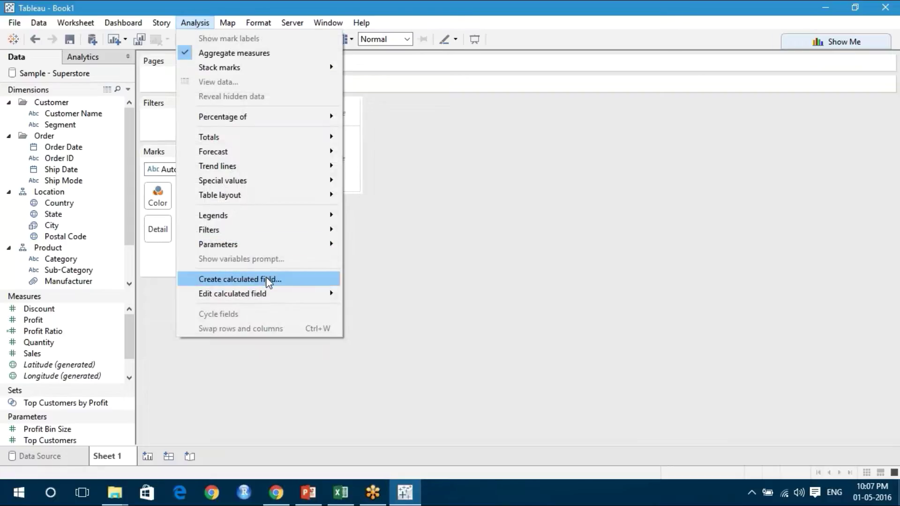
pyautogui.click(293, 279)
pyautogui.write('E')
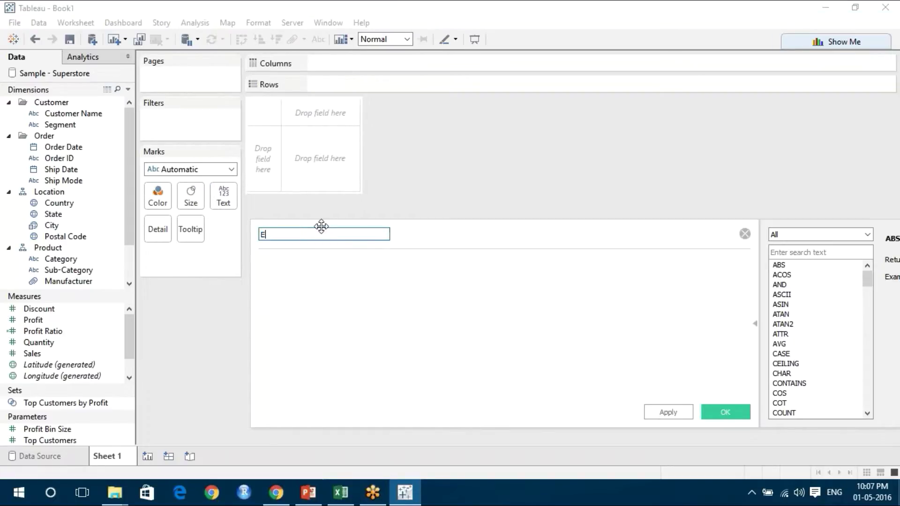
pyautogui.write('xclude LOD')
# Begin the Exclude LOD formula with {EXCLUDE [Category].
pyautogui.click(312, 276)
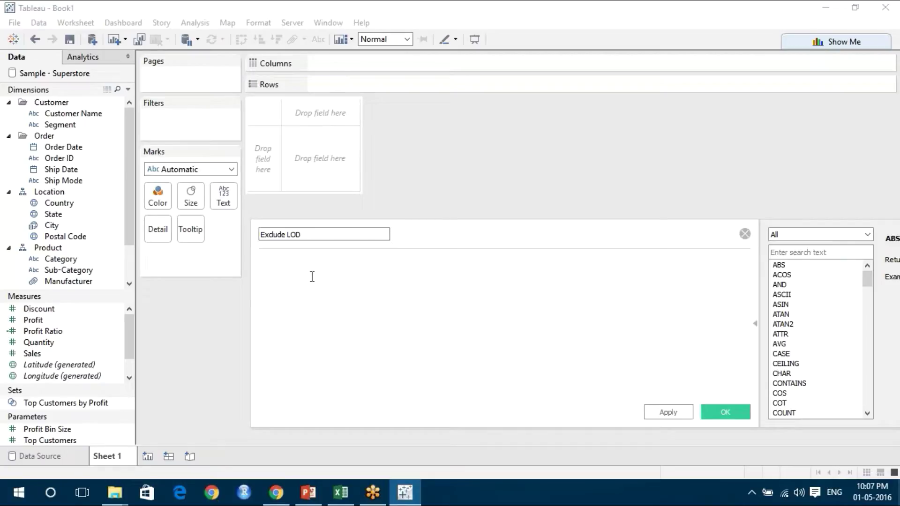
pyautogui.write('{')
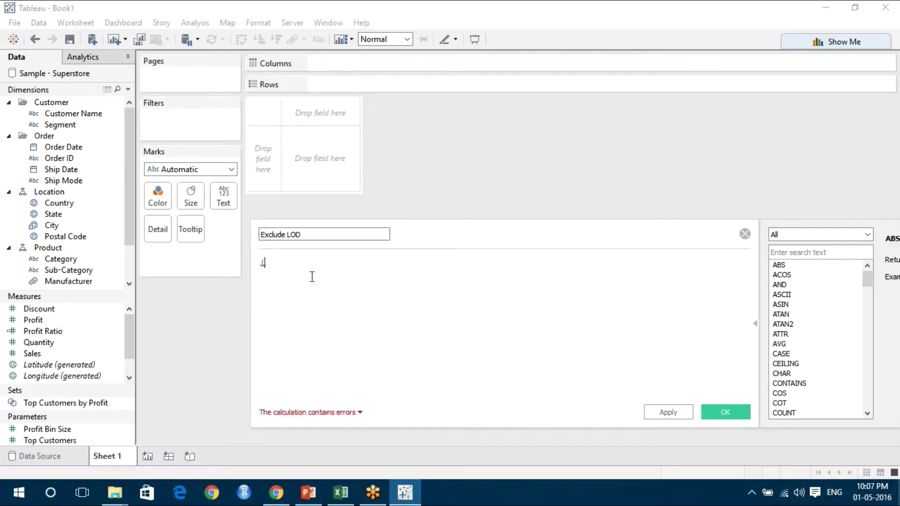
pyautogui.write('ex')
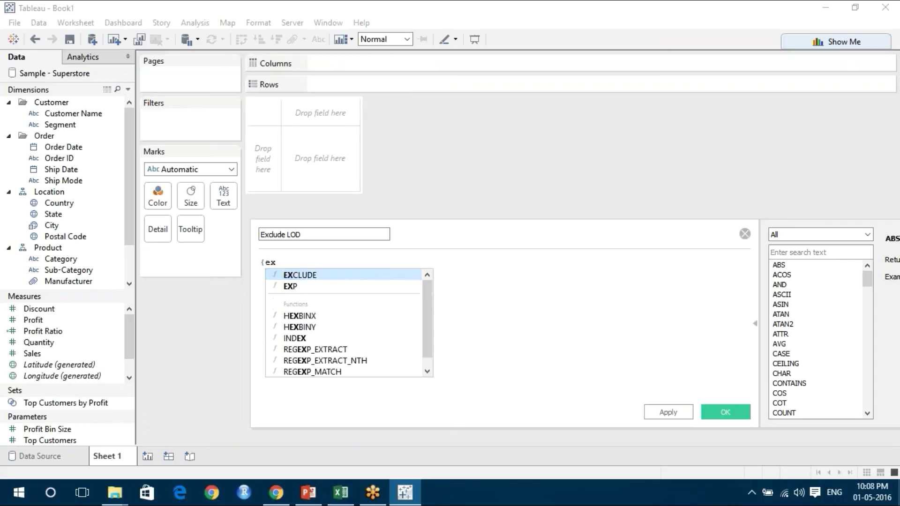
pyautogui.write('cl')
pyautogui.press('Return')
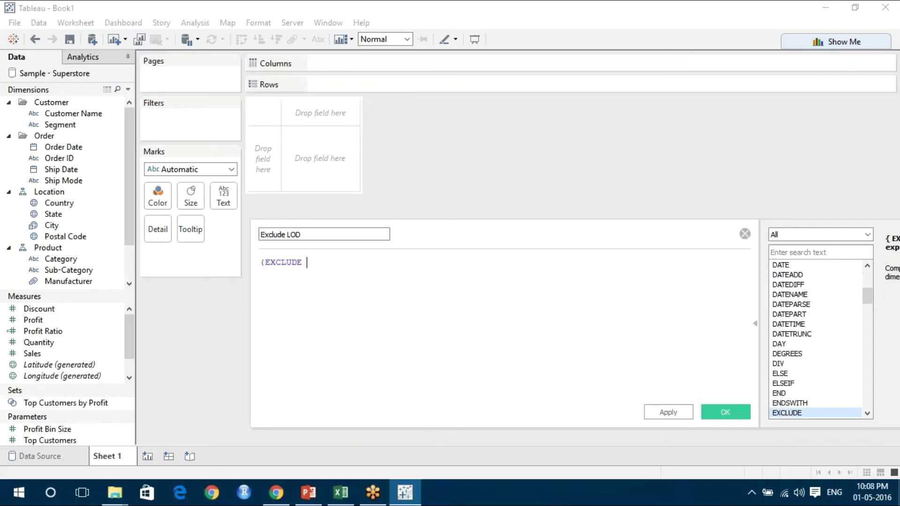
pyautogui.write('[cate')
pyautogui.press('Return')
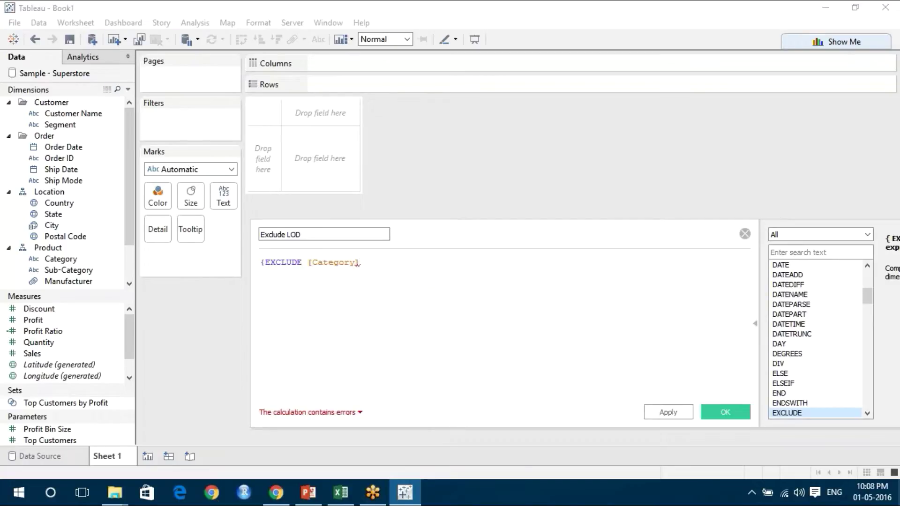
# Complete the Exclude LOD formula with : AVG([Sales])} after [Category], and save the calculated field.
pyautogui.write(':   avg')
pyautogui.press('Return')
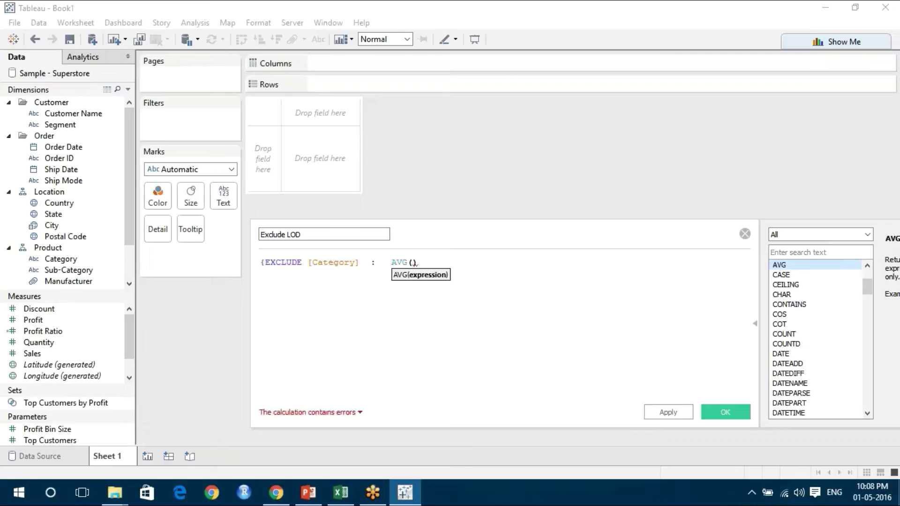
pyautogui.write('sales')
pyautogui.press('Return')
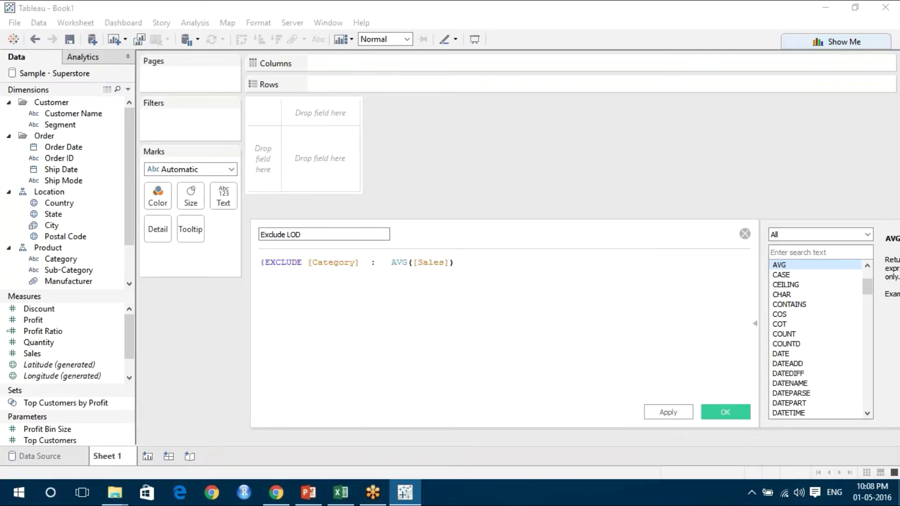
pyautogui.write('}')
pyautogui.click(665, 412)
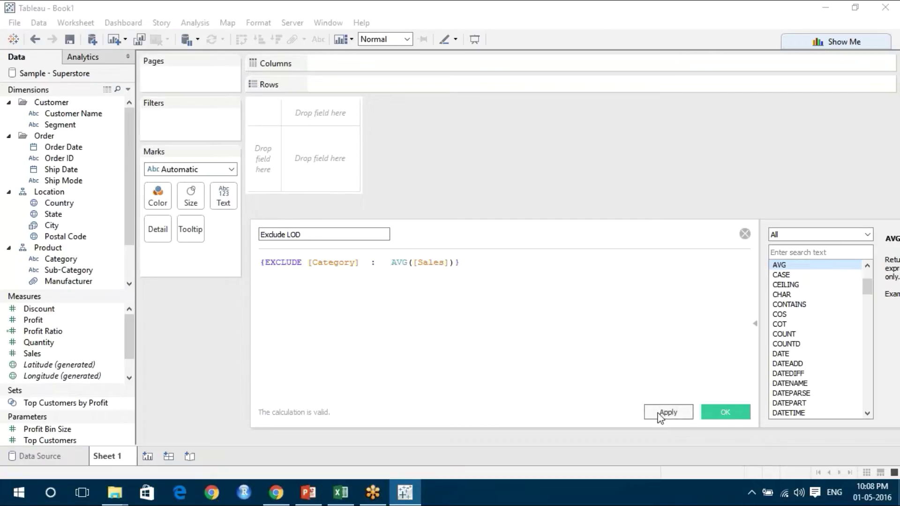
pyautogui.click(725, 414)
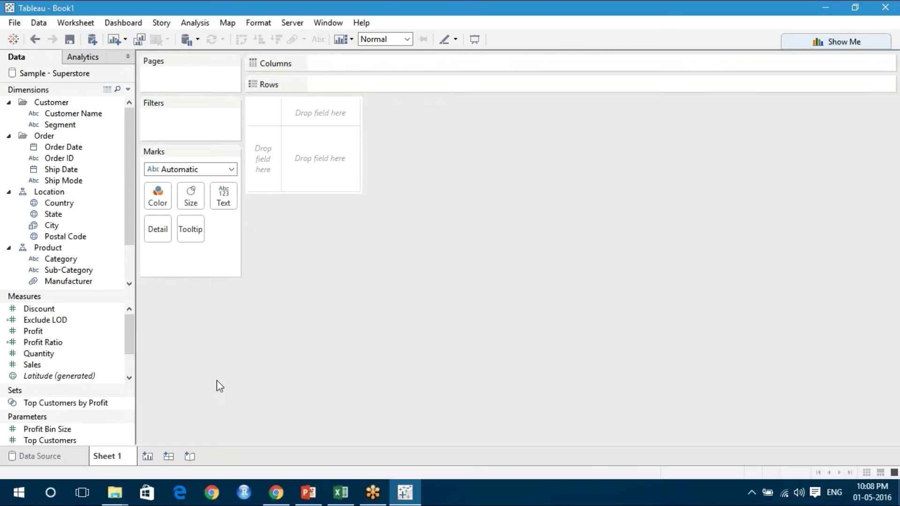
# Reopen the Exclude LOD calculated field to review its formula, and close the editor.
pyautogui.moveTo(55, 325); pyautogui.dragTo(67, 326)
pyautogui.rightClick(67, 327)
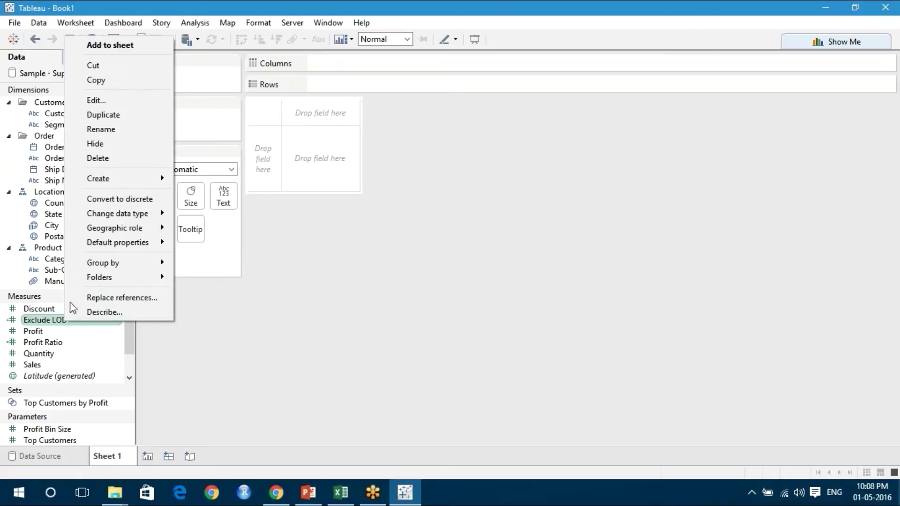
pyautogui.click(133, 104)
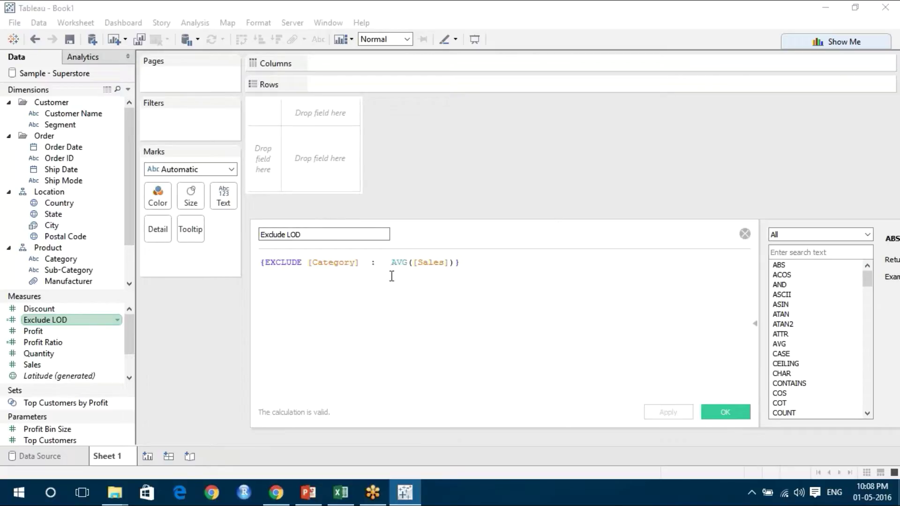
pyautogui.click(733, 416)
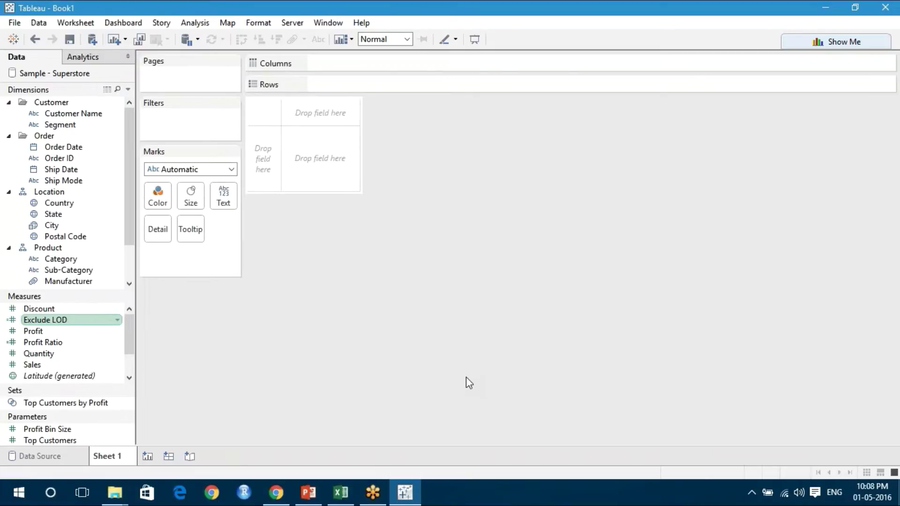
# Create another calculated field named "Nested LOD".
pyautogui.click(195, 22)
pyautogui.moveTo(251, 170)
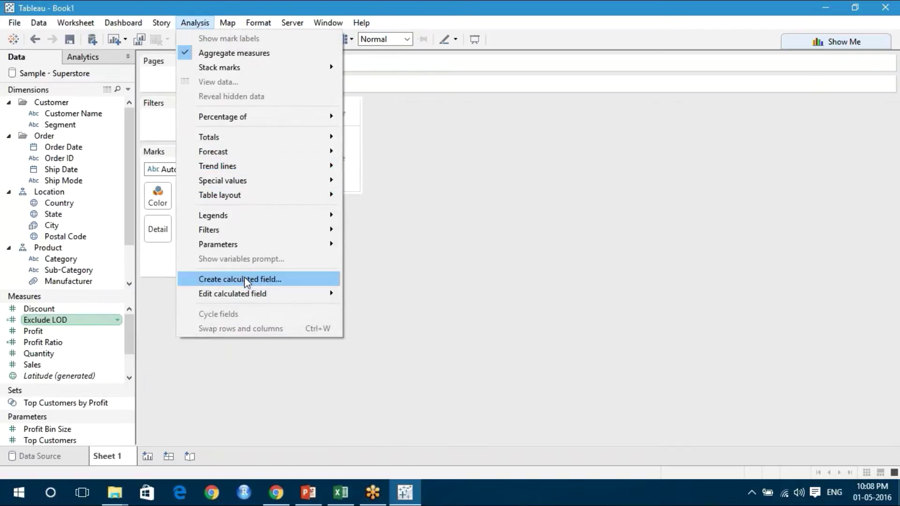
pyautogui.click(244, 278)
pyautogui.write('N')
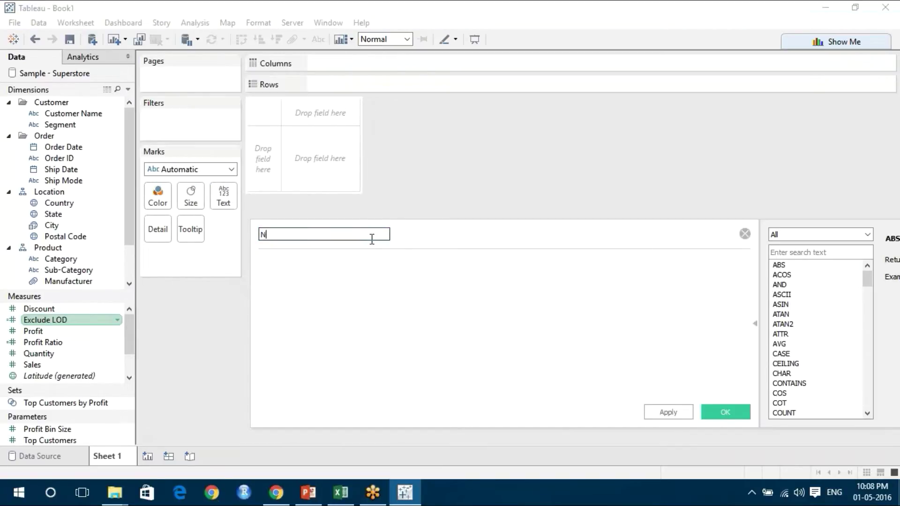
pyautogui.write('ested LOD')
# Begin the Nested LOD formula with AVG([Sales]) - AVG( ) as a difference of two averages.
pyautogui.click(334, 271)
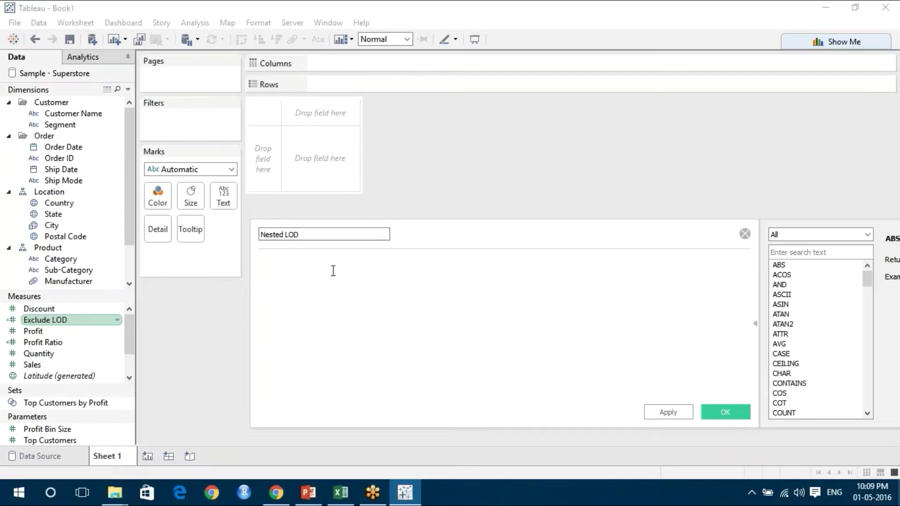
pyautogui.write('avg')
pyautogui.press('Return')
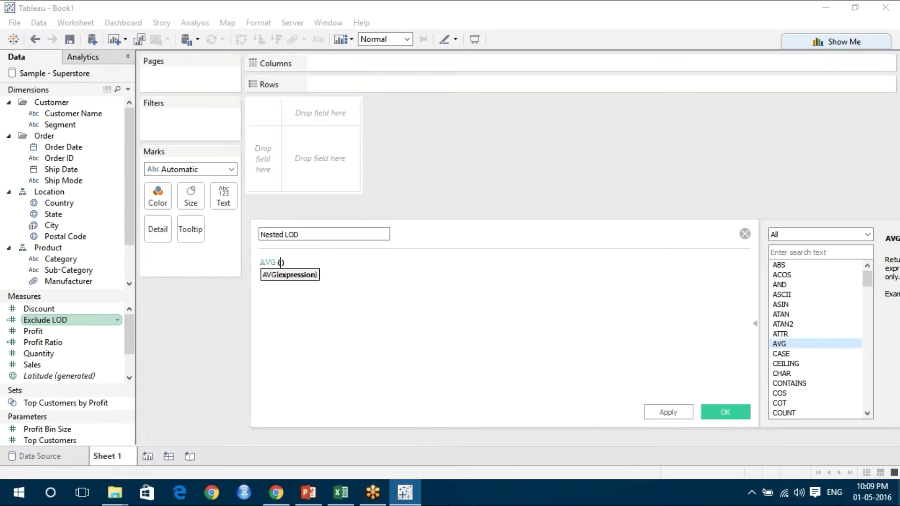
pyautogui.write('sal')
pyautogui.press('Return')
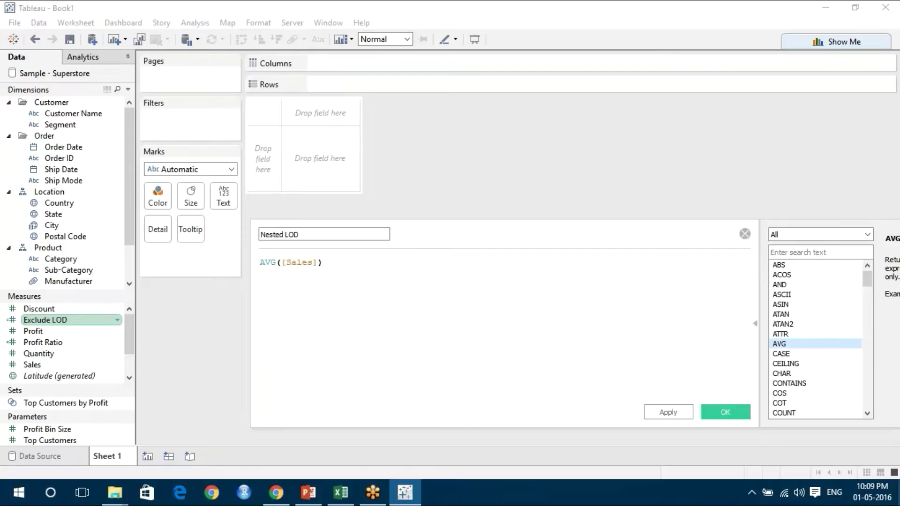
pyautogui.write('- avg')
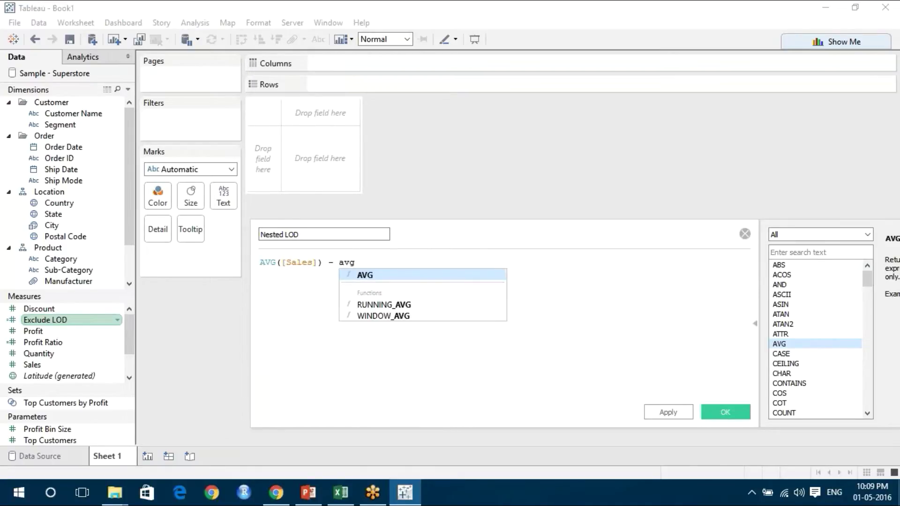
pyautogui.press('Return')
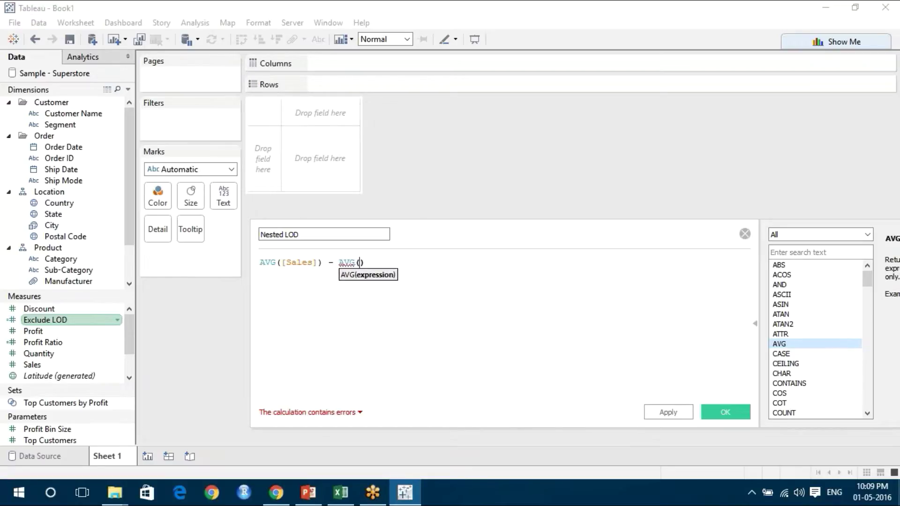
# Insert {EXCLUDE [Category] : as the start of the level of detail expression inside the second AVG.
pyautogui.write('{')
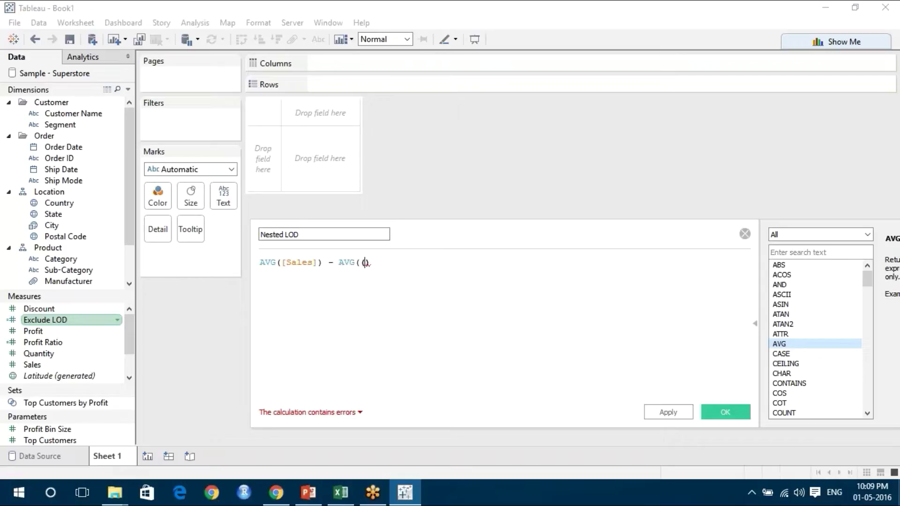
pyautogui.press('BackSpace')
pyautogui.write('{')
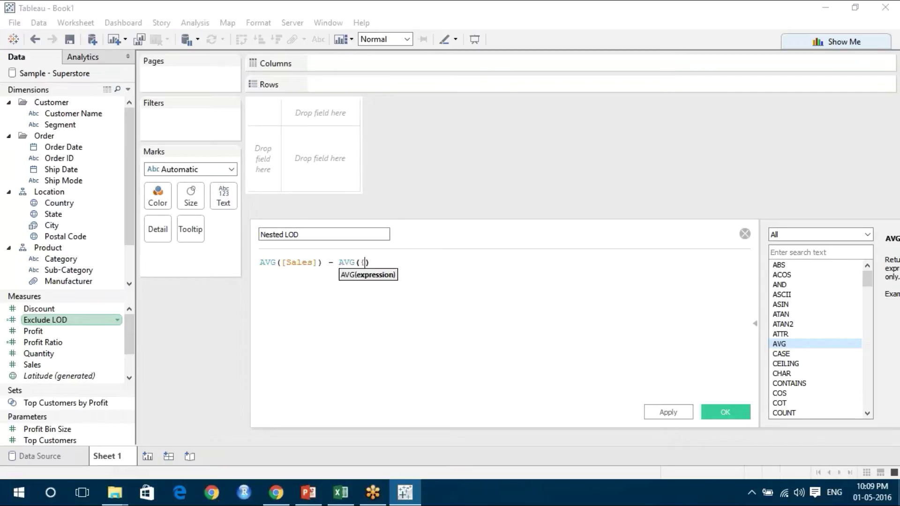
pyautogui.write('ex')
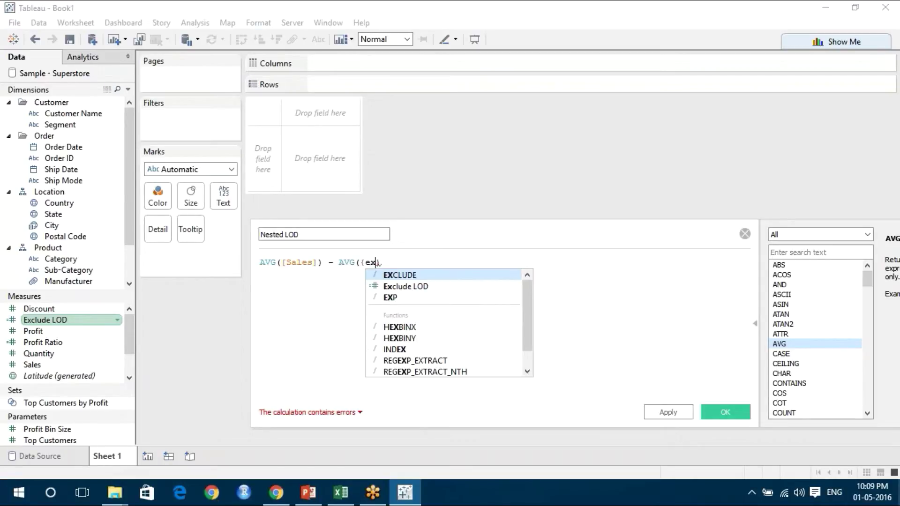
pyautogui.press('Return')
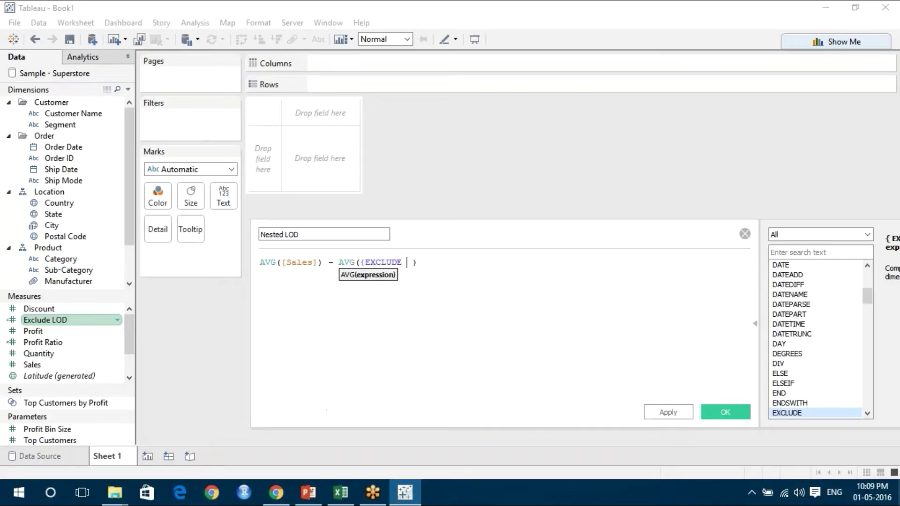
pyautogui.write('cate')
pyautogui.press('Return')
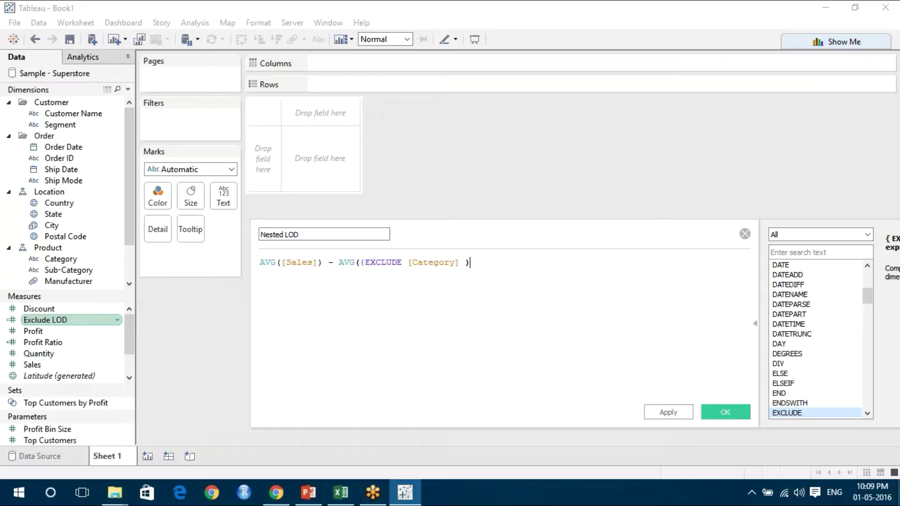
pyautogui.press('BackSpace')
pyautogui.write(':')
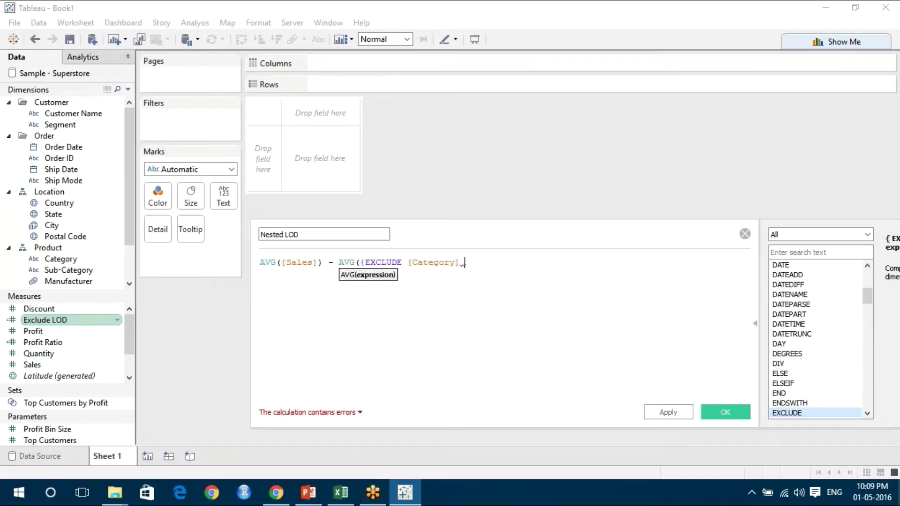
pyautogui.write(':')
# Complete the nested expression with AVG([Sales])}) so the formula reads AVG([Sales]) - AVG({EXCLUDE [Category] : AVG([Sales])}).
pyautogui.write('av')
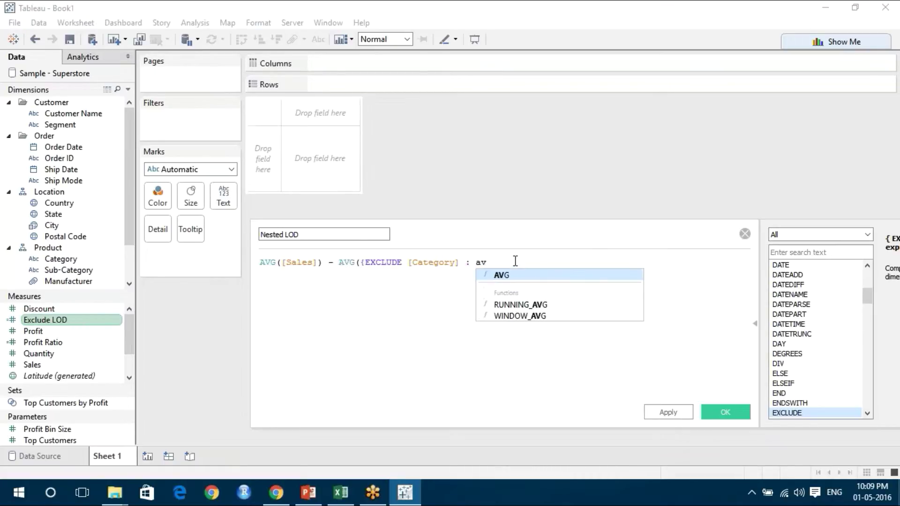
pyautogui.press('Return')
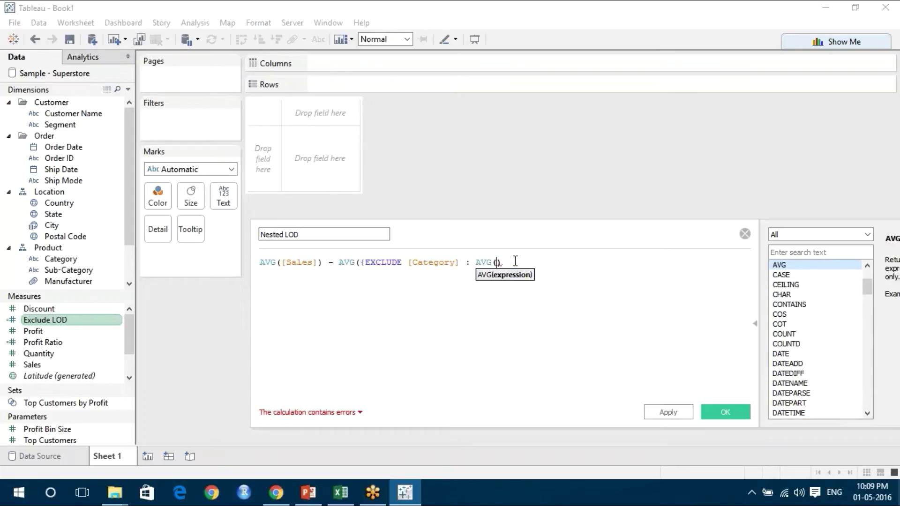
pyautogui.write('sales')
pyautogui.press('Return')
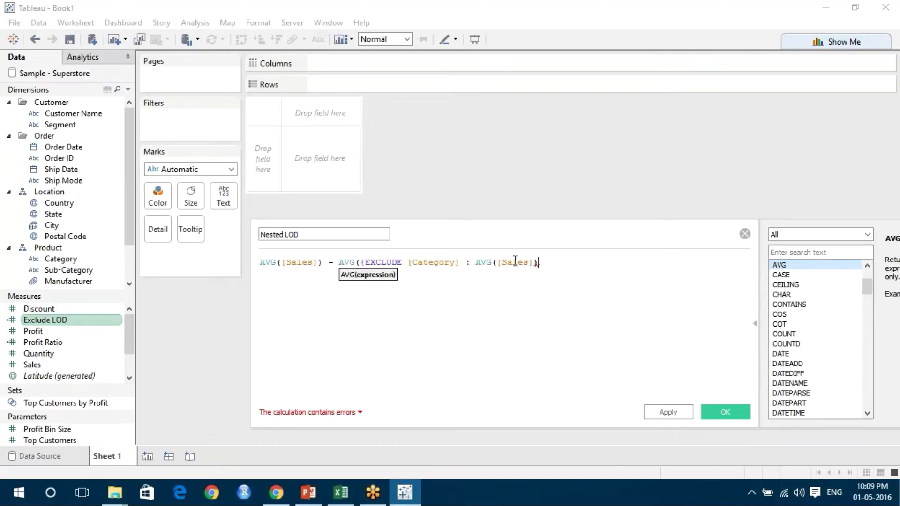
pyautogui.write('}')
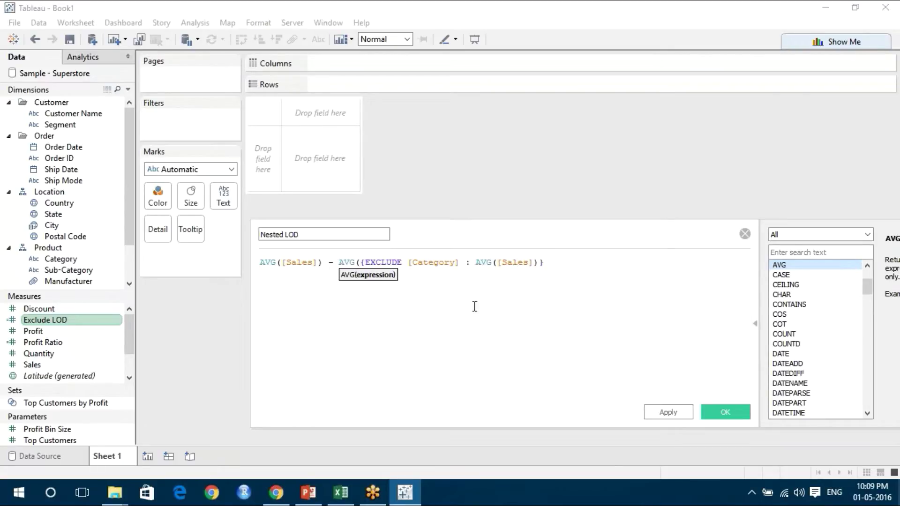
pyautogui.write(')')
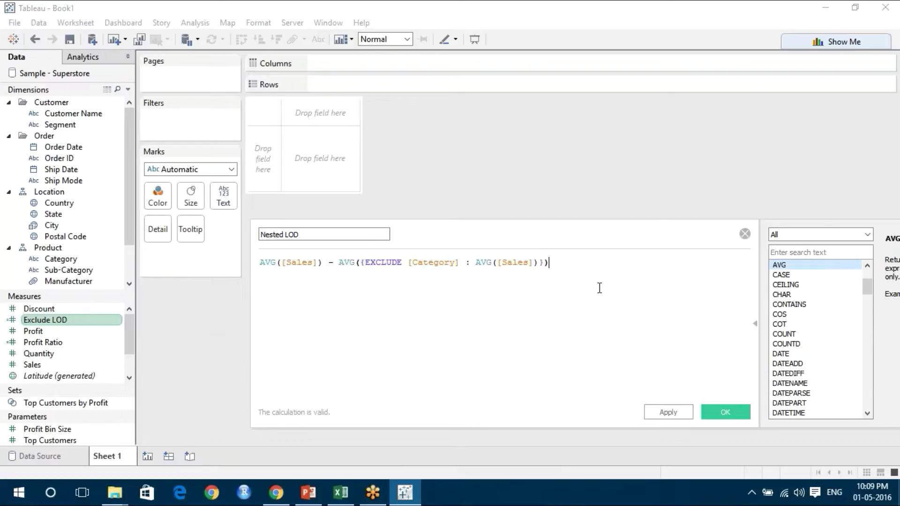
# Copy the whole Nested LOD formula into a new blank Notepad document.
pyautogui.hotkey('ctrl', 'a')
pyautogui.hotkey('ctrl', 'c')
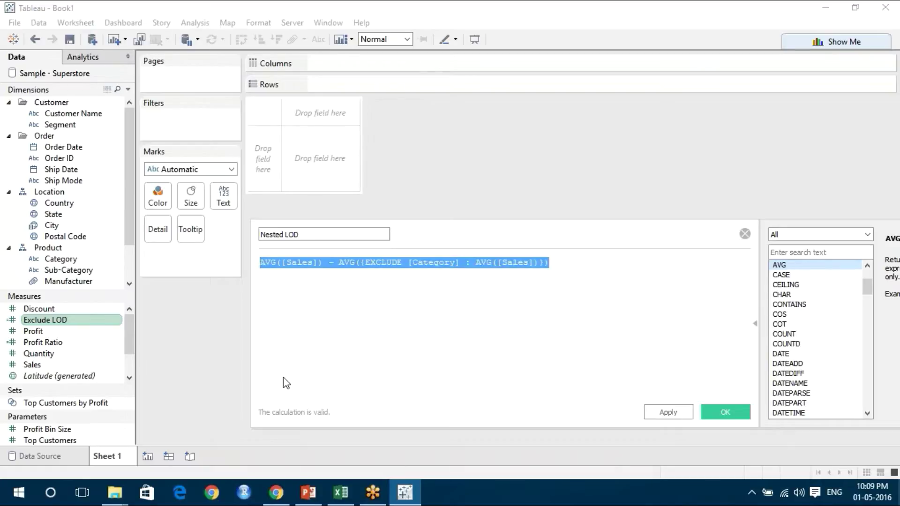
pyautogui.click(51, 493)
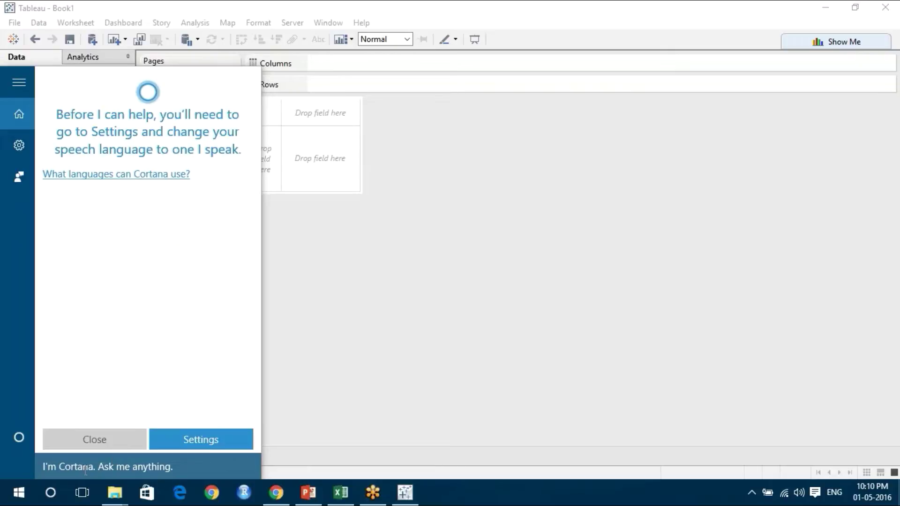
pyautogui.write('notepa')
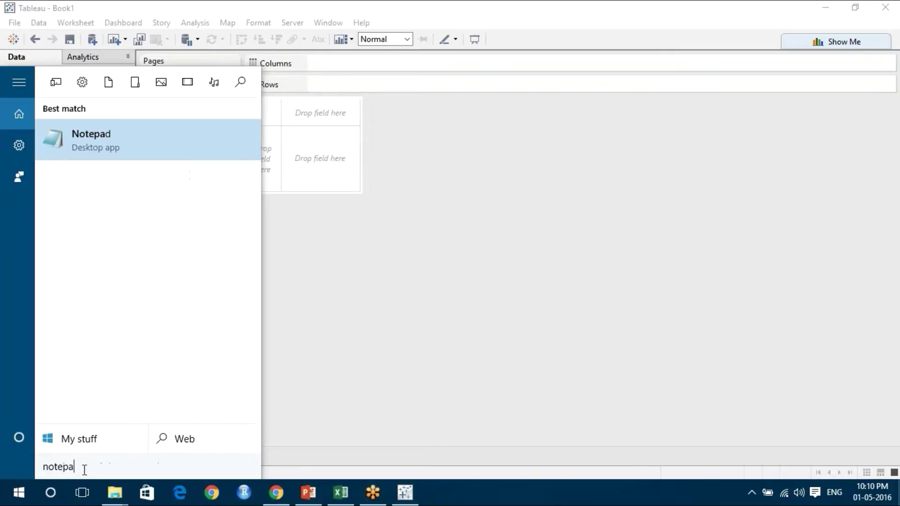
pyautogui.click(106, 149)
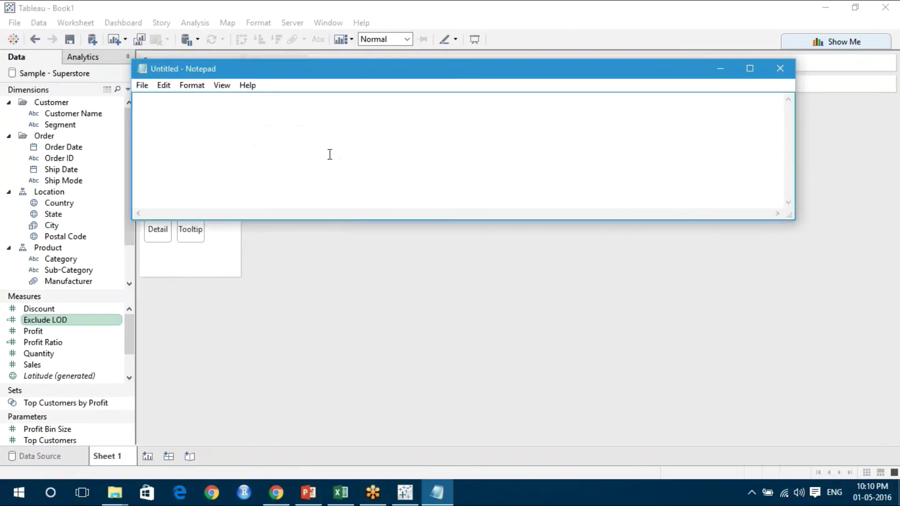
pyautogui.hotkey('ctrl', 'v')
# Return to Tableau and save the Nested LOD calculated field.
pyautogui.click(412, 333)
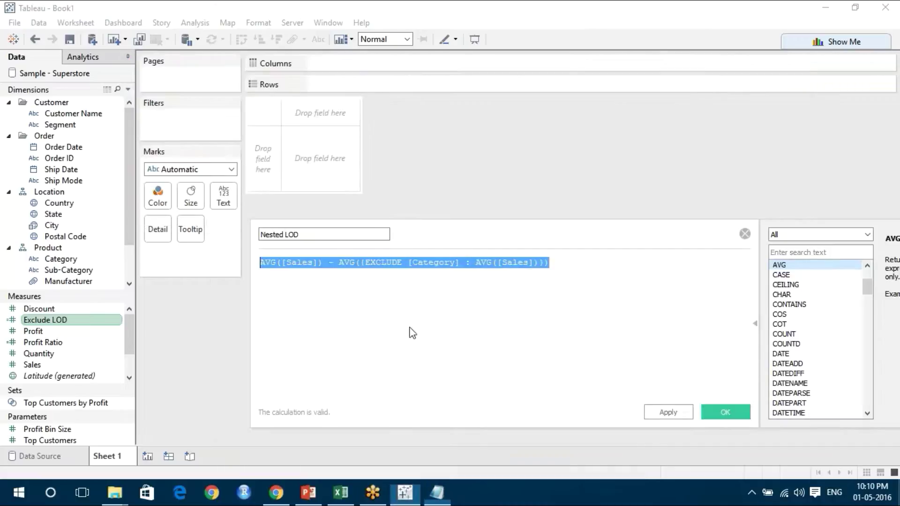
pyautogui.click(646, 284)
pyautogui.click(731, 415)
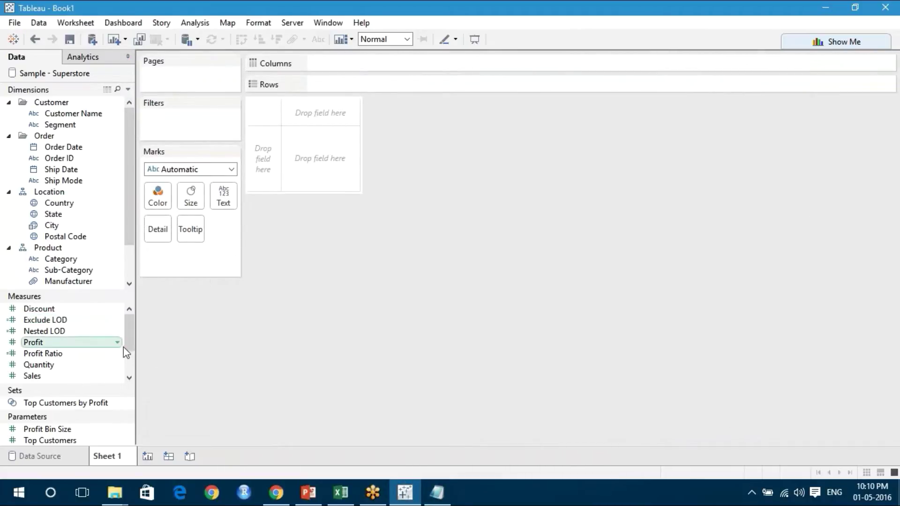
# Open the Exclude LOD calculated field for editing and copy its whole formula.
pyautogui.rightClick(78, 324)
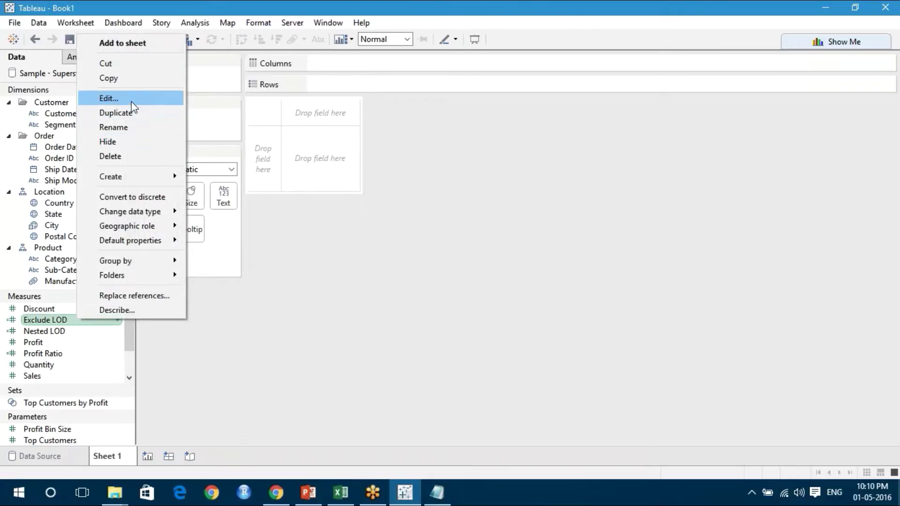
pyautogui.click(133, 100)
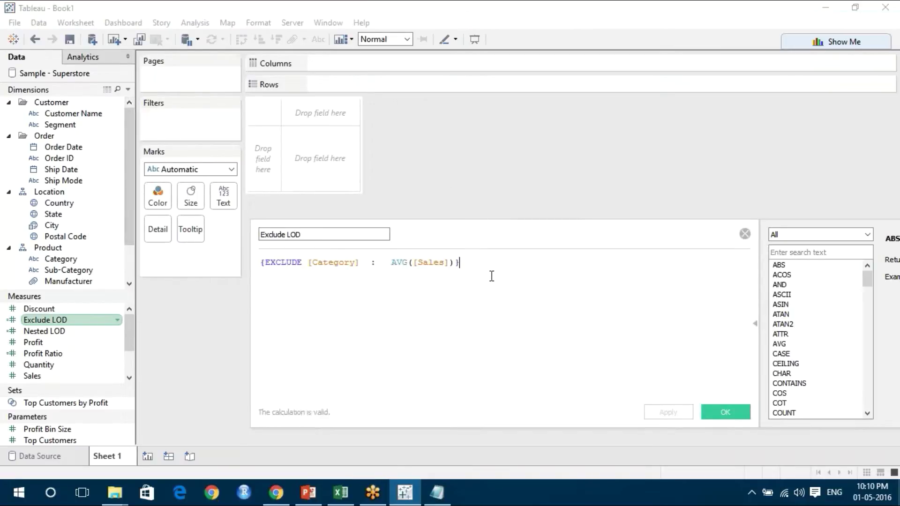
pyautogui.click(444, 495)
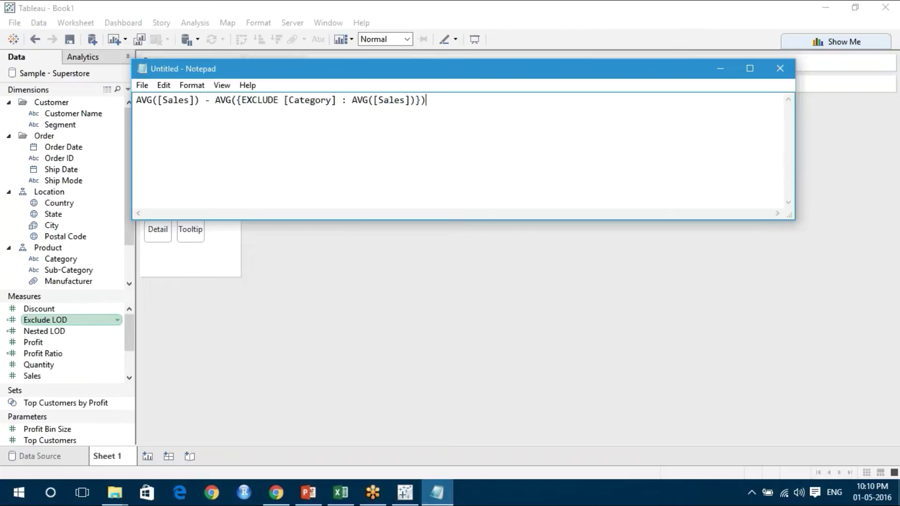
pyautogui.moveTo(410, 77); pyautogui.dragTo(401, 284)
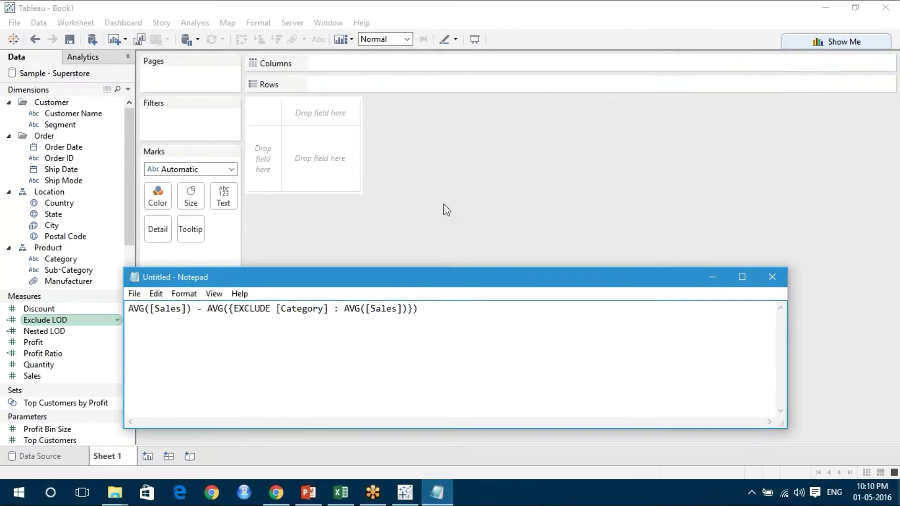
pyautogui.click(443, 207)
pyautogui.moveTo(500, 295); pyautogui.dragTo(152, 251)
pyautogui.hotkey('ctrl', 'c')
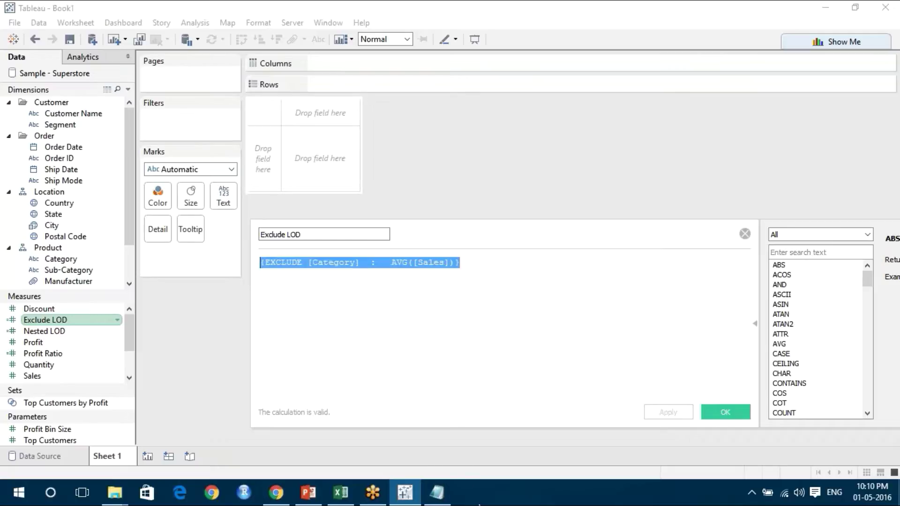
# Paste the Exclude LOD formula below the first formula in Notepad, and close the Exclude LOD calculation in Tableau.
pyautogui.click(439, 493)
pyautogui.press('Return')
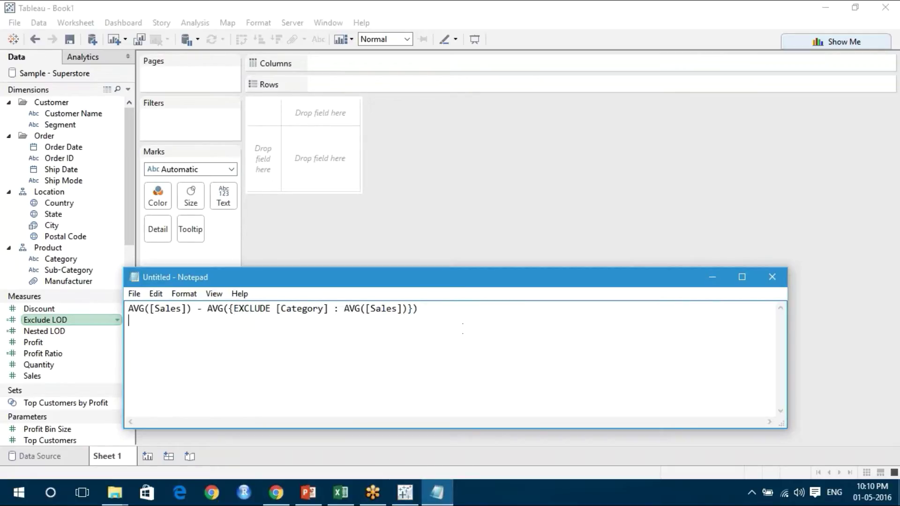
pyautogui.hotkey('ctrl', 'v')
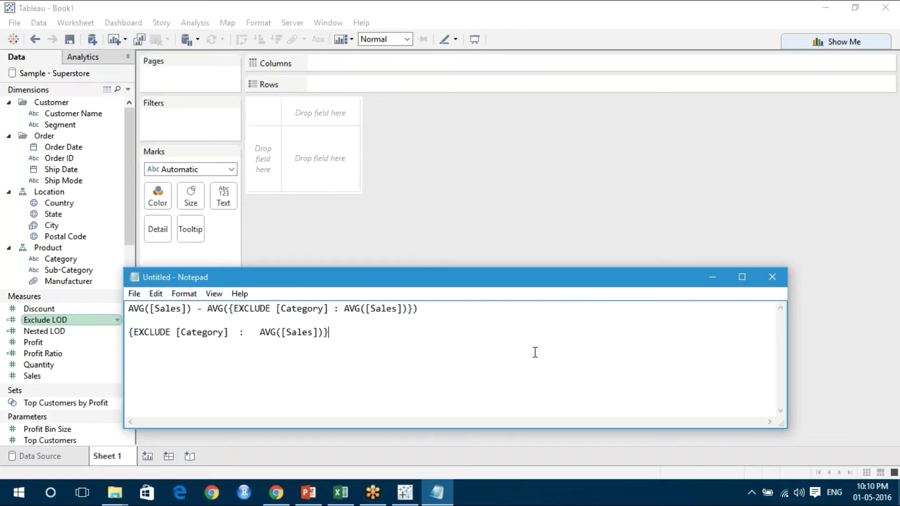
pyautogui.click(710, 277)
pyautogui.click(734, 415)
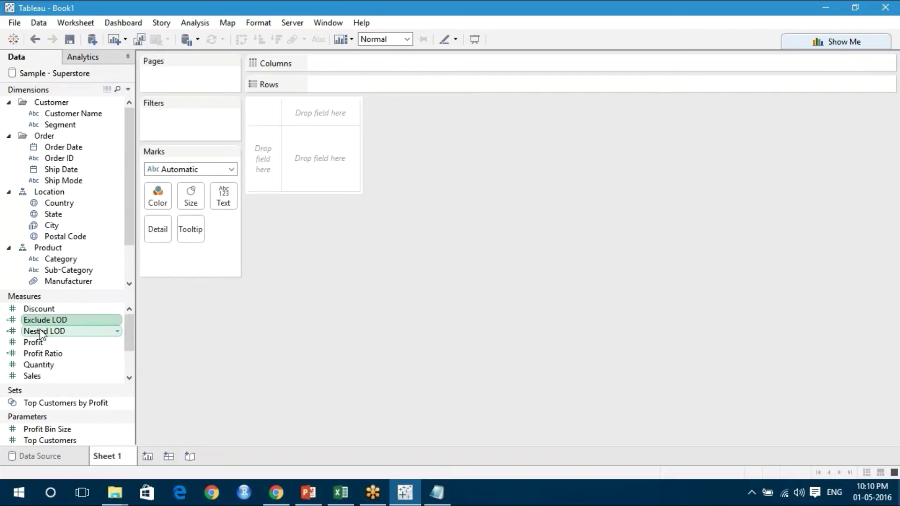
# Annotate the Nested LOD formula in Notepad with "=> Difference between individual category / year average sales".
pyautogui.click(437, 492)
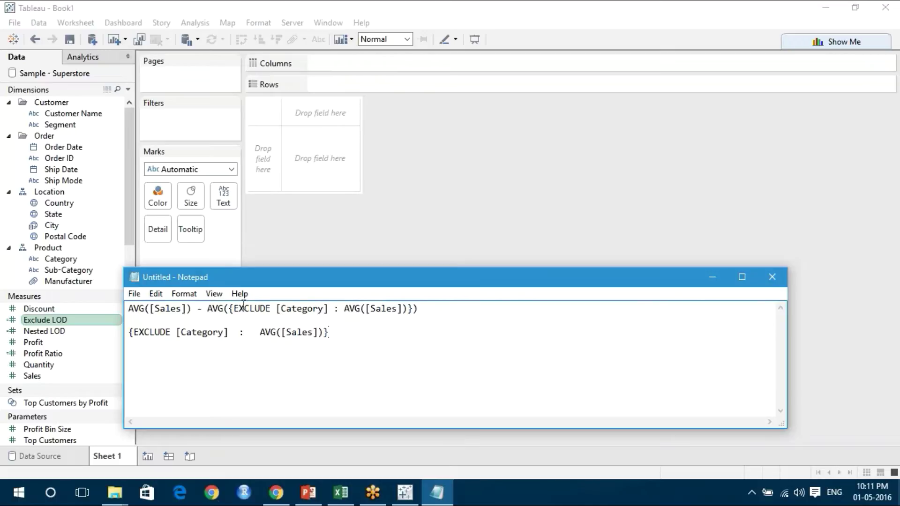
pyautogui.click(447, 312)
pyautogui.write('=> Difference between')
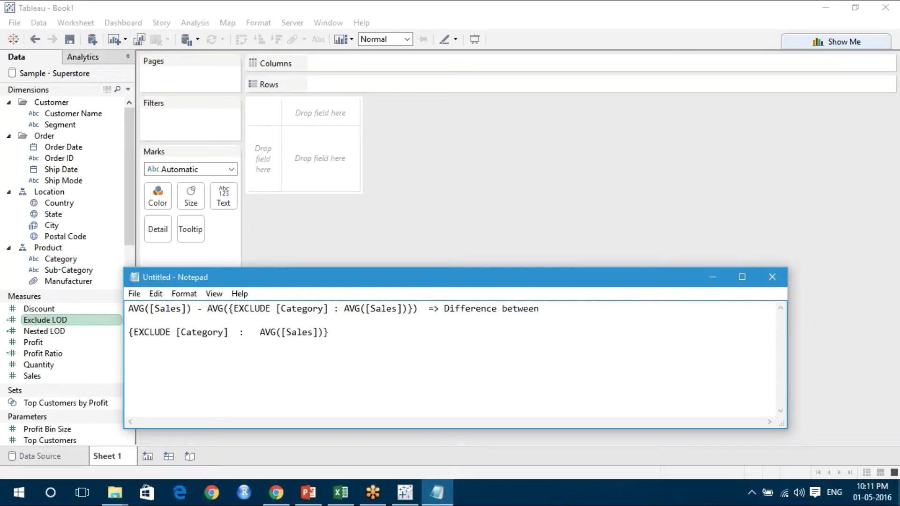
pyautogui.write(' individual category')
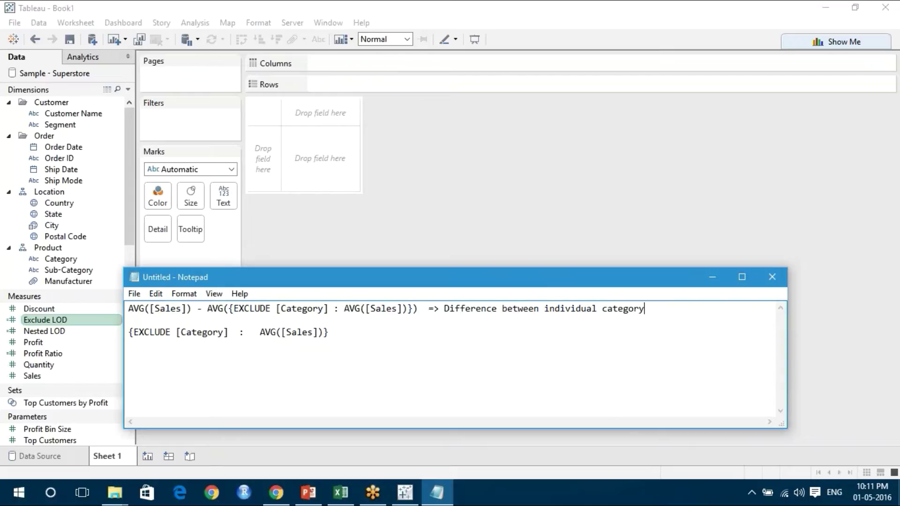
pyautogui.write(' / year average sales')
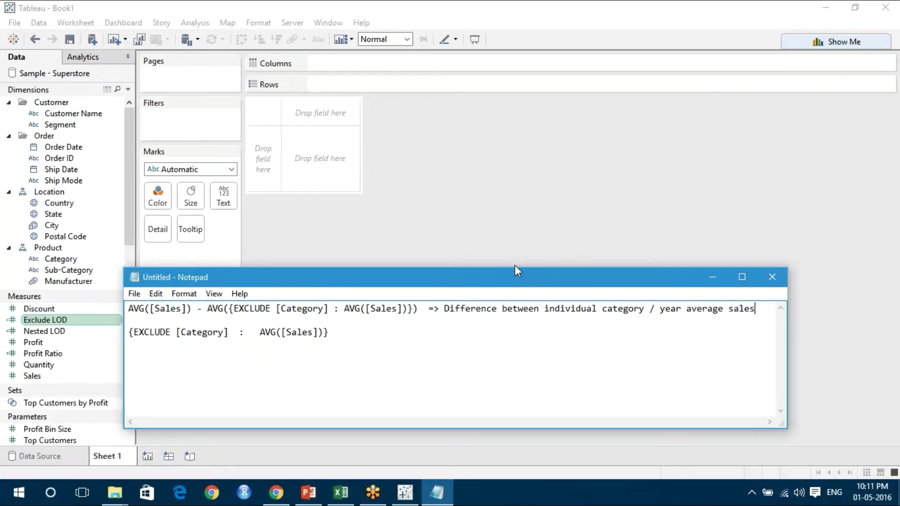
# Extend the note with "and overall average sales" and put that part on its own line.
pyautogui.moveTo(514, 271); pyautogui.dragTo(413, 190)
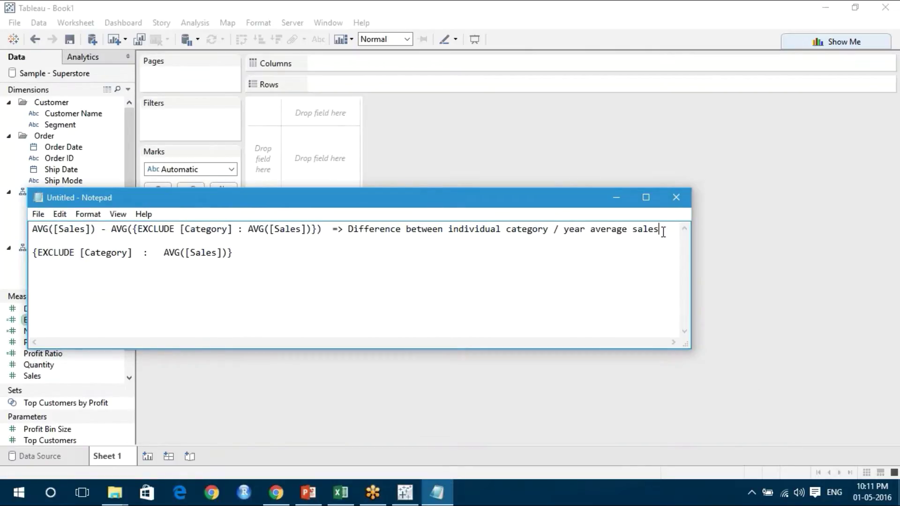
pyautogui.write('and ')
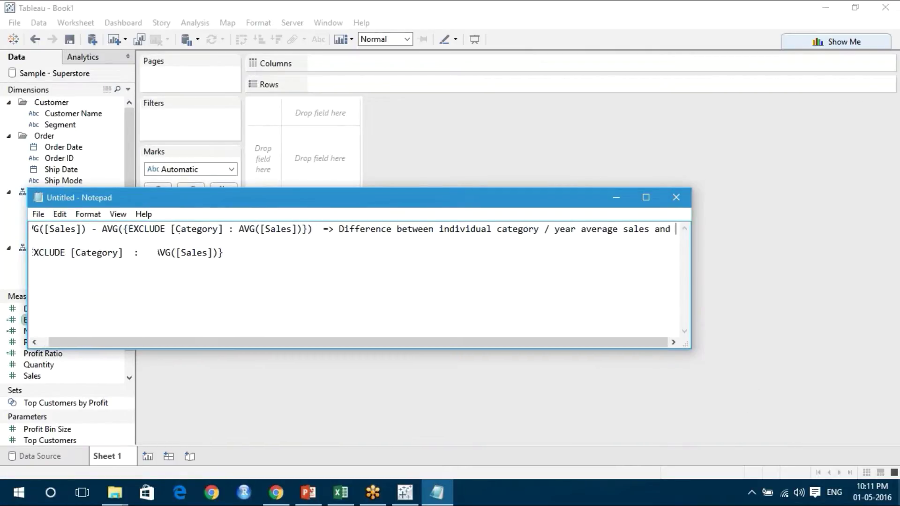
pyautogui.write('overal')
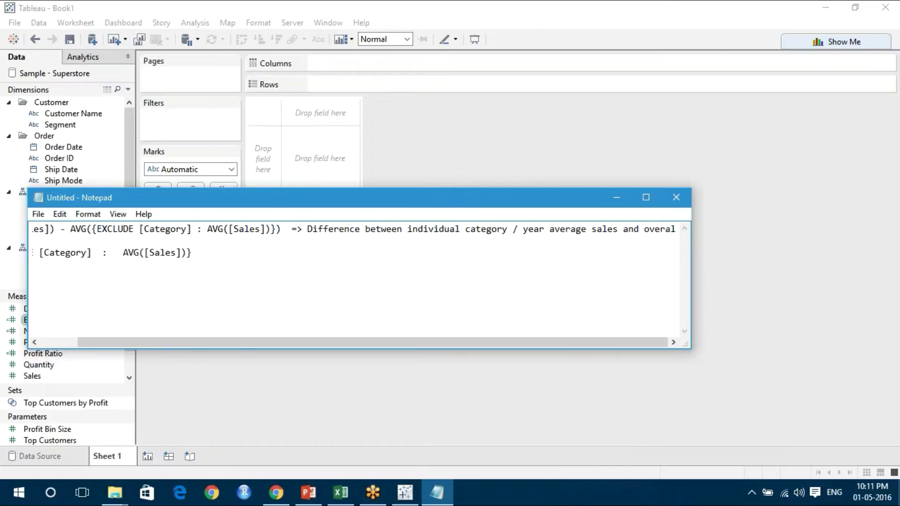
pyautogui.write('l averag')
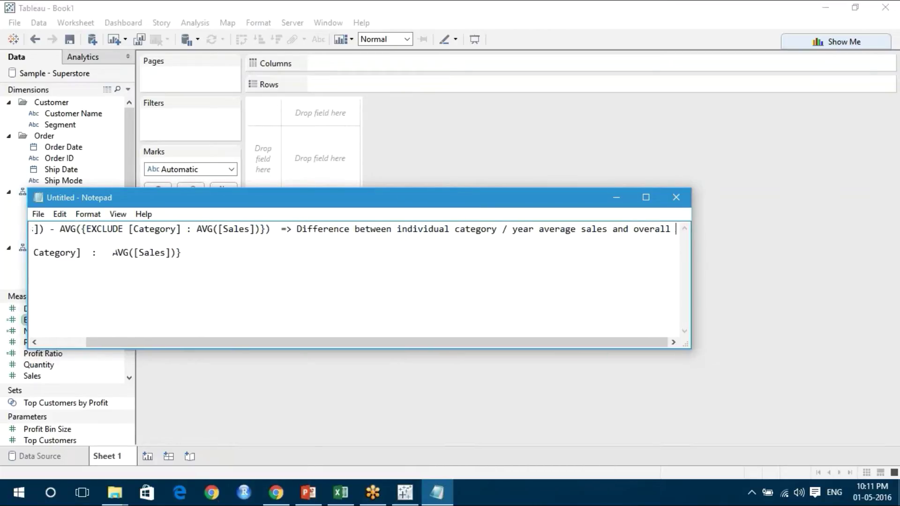
pyautogui.write('e sales')
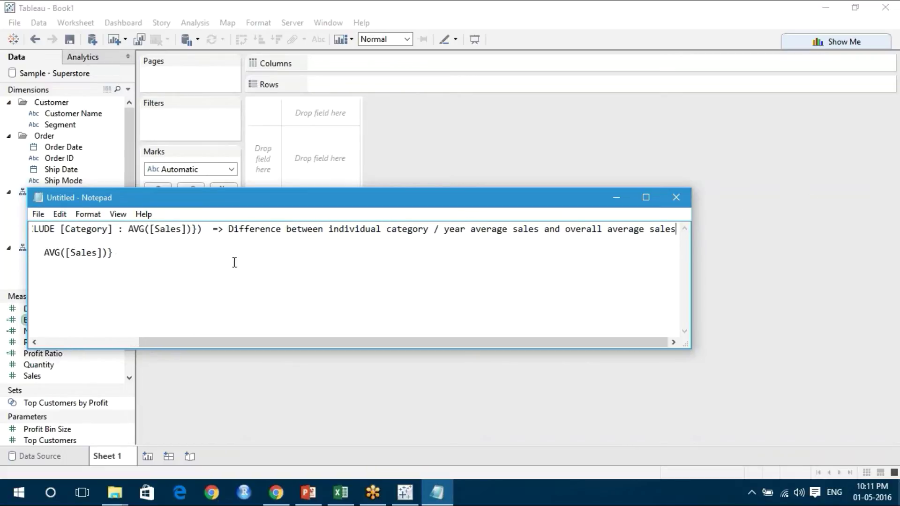
pyautogui.click(537, 228)
pyautogui.press('Return')
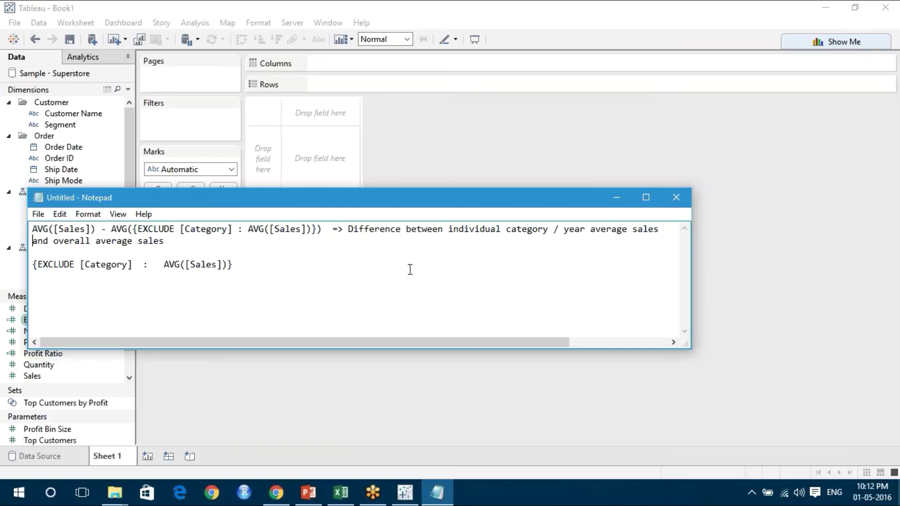
# Return to Tableau and add Order Date by year and Category to Columns on Sheet 1.
pyautogui.click(338, 389)
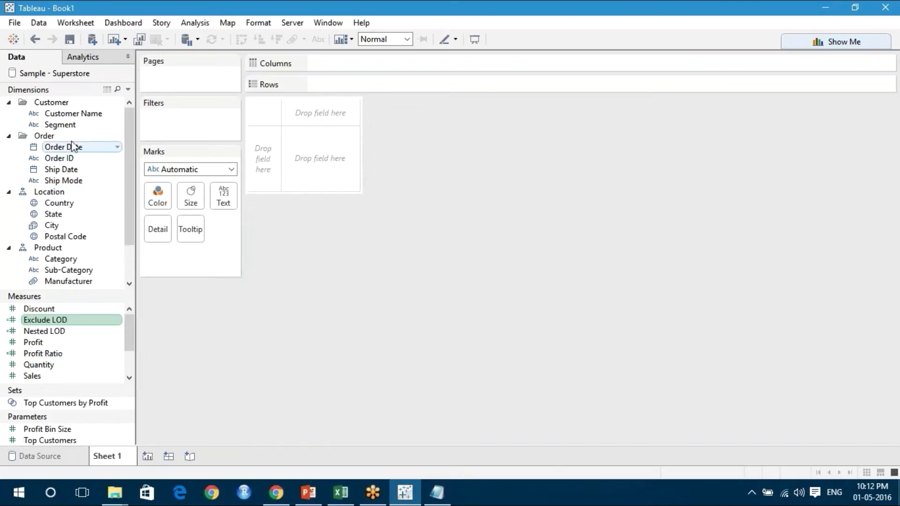
pyautogui.moveTo(72, 149); pyautogui.dragTo(358, 62)
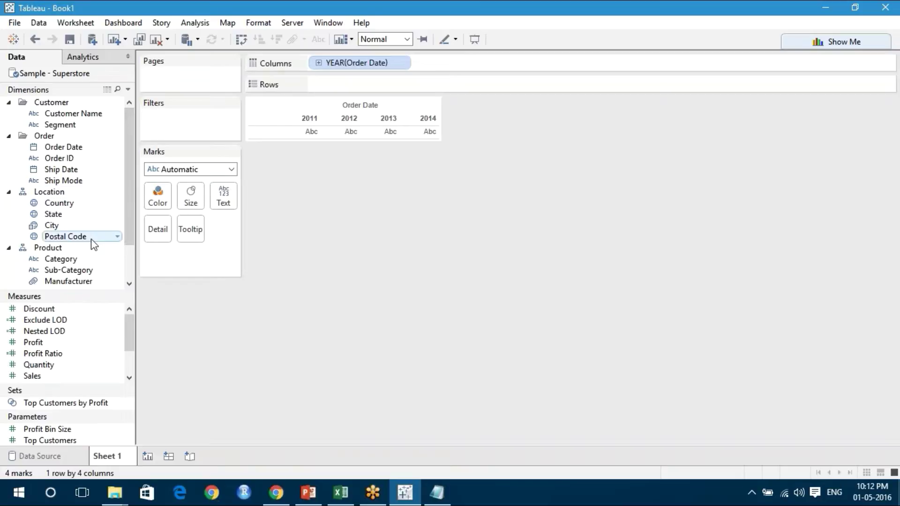
pyautogui.moveTo(72, 258); pyautogui.dragTo(424, 64)
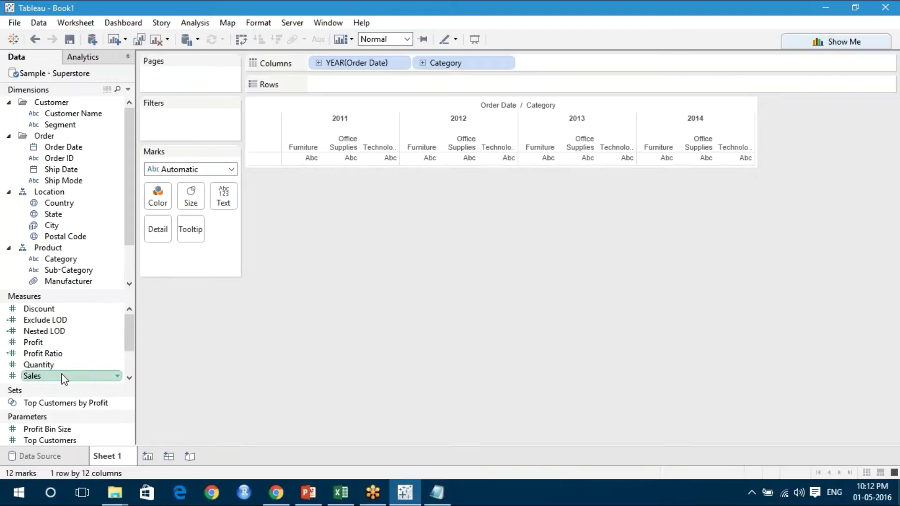
# Add Sales to Rows aggregated as Average, and place Nested LOD after it on Rows.
pyautogui.moveTo(60, 373); pyautogui.dragTo(358, 79)
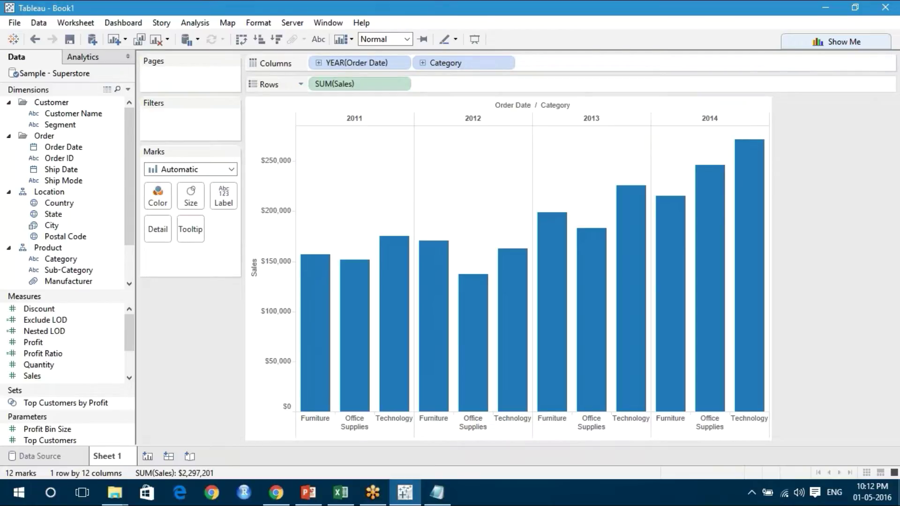
pyautogui.click(400, 84)
pyautogui.moveTo(433, 218)
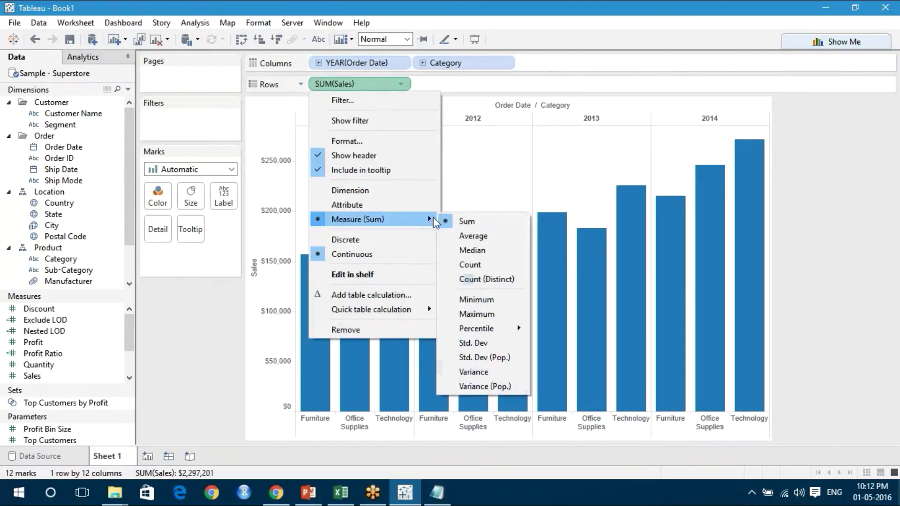
pyautogui.click(471, 234)
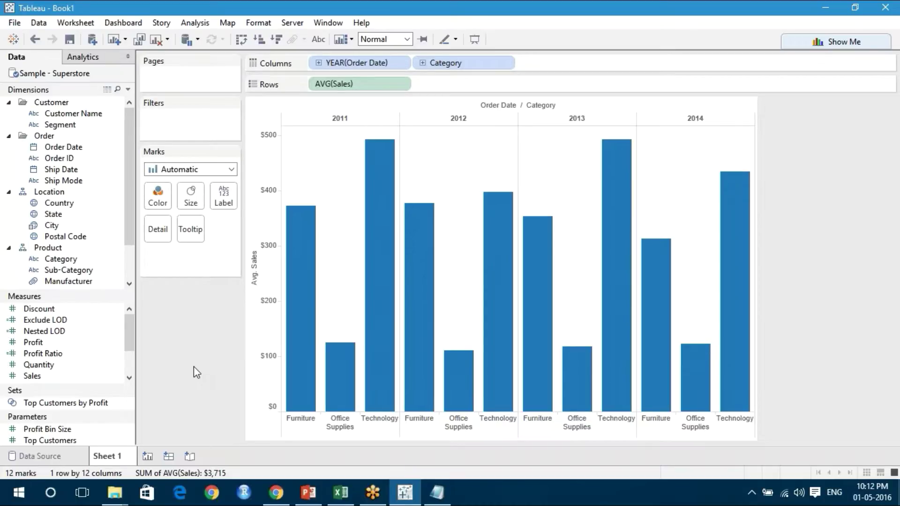
pyautogui.click(61, 332)
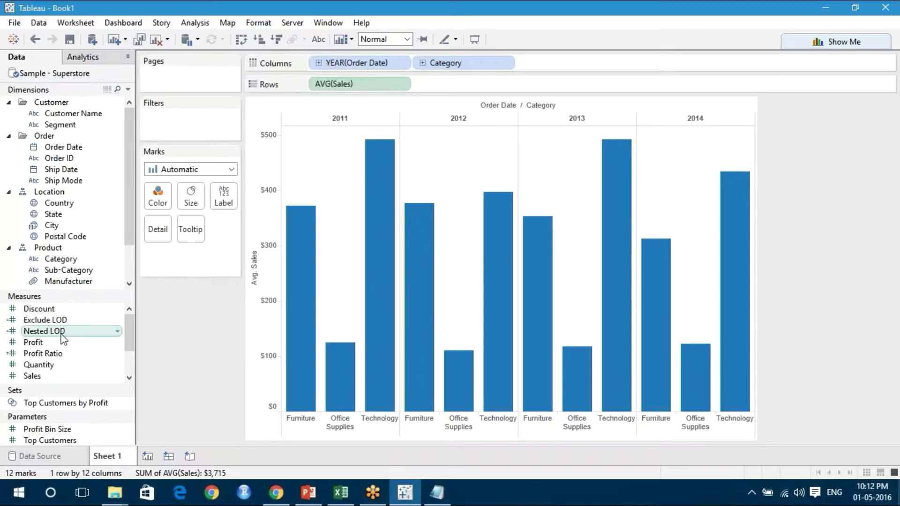
pyautogui.moveTo(63, 337)
pyautogui.mouseDown()
pyautogui.moveTo(101, 285)
pyautogui.moveTo(396, 145)
pyautogui.moveTo(399, 107)
pyautogui.moveTo(438, 89)
pyautogui.moveTo(417, 84)
pyautogui.mouseUp()
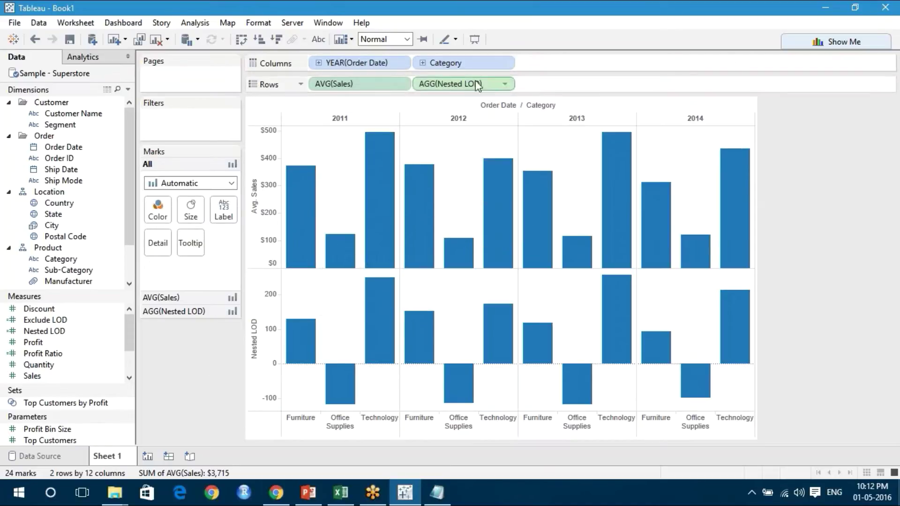
# Try coloring the bars of both charts by Nested LOD and undo it.
pyautogui.moveTo(475, 87); pyautogui.dragTo(157, 210)
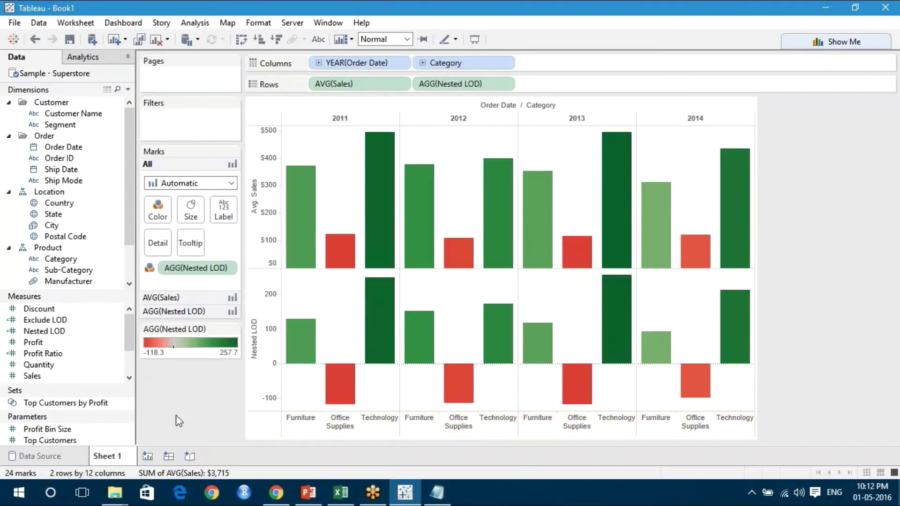
pyautogui.hotkey('ctrl', 'z')
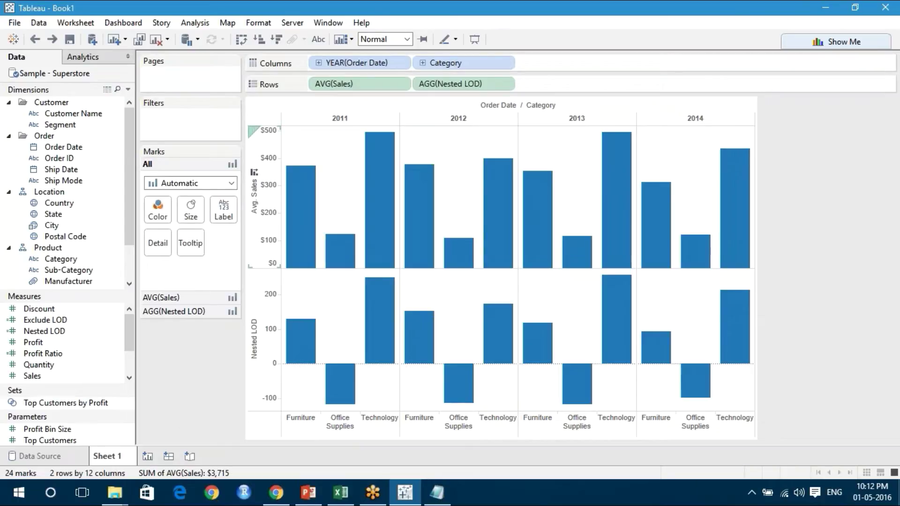
# Color only the Nested LOD bars by the Nested LOD field and view the 2011 Furniture average sales bar's details.
pyautogui.click(195, 311)
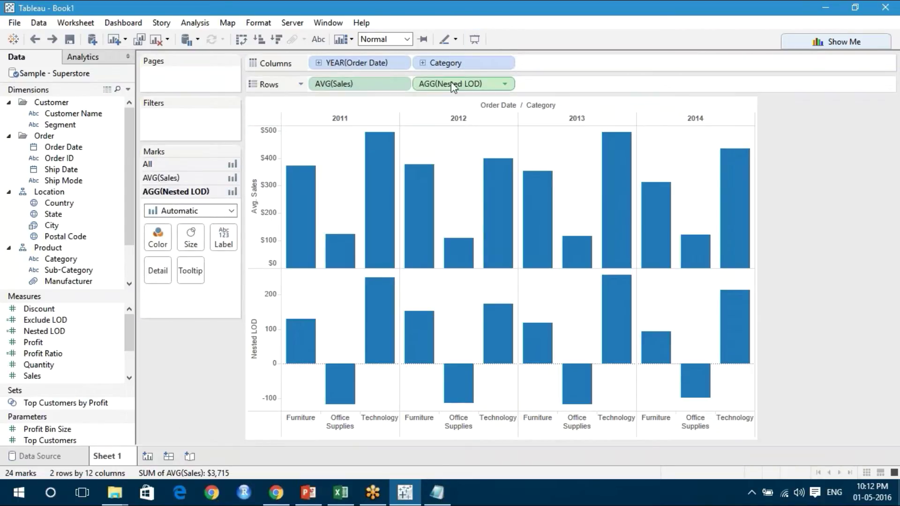
pyautogui.moveTo(452, 86); pyautogui.dragTo(158, 237)
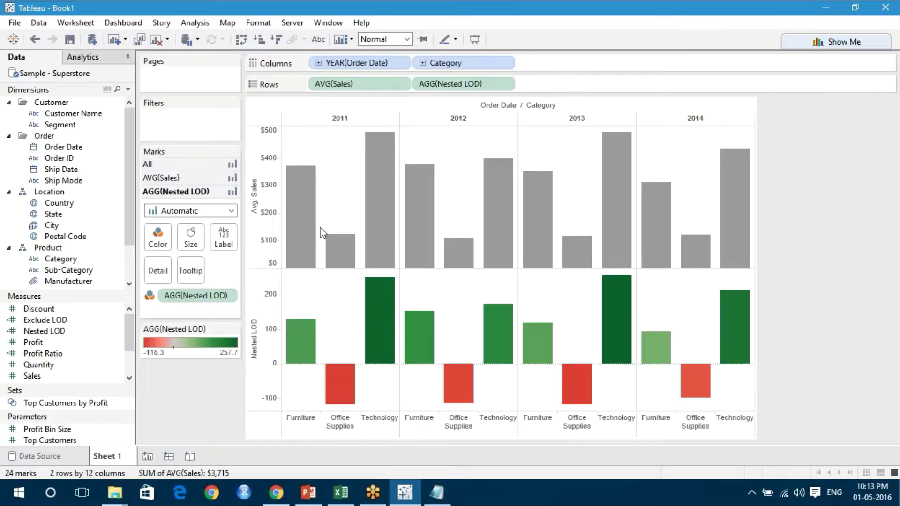
pyautogui.moveTo(308, 236)
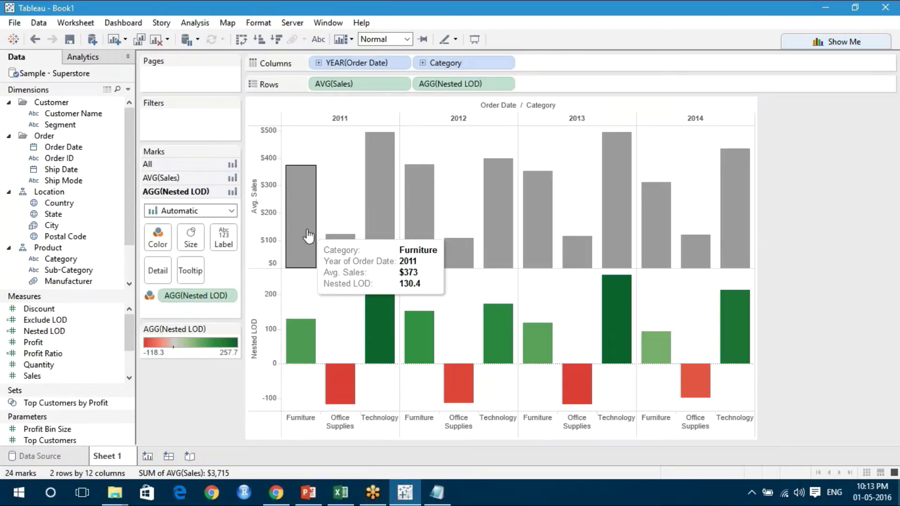
# Switch to the Excel workbook, undo the recent edits and clear all filters from the data.
pyautogui.click(349, 496)
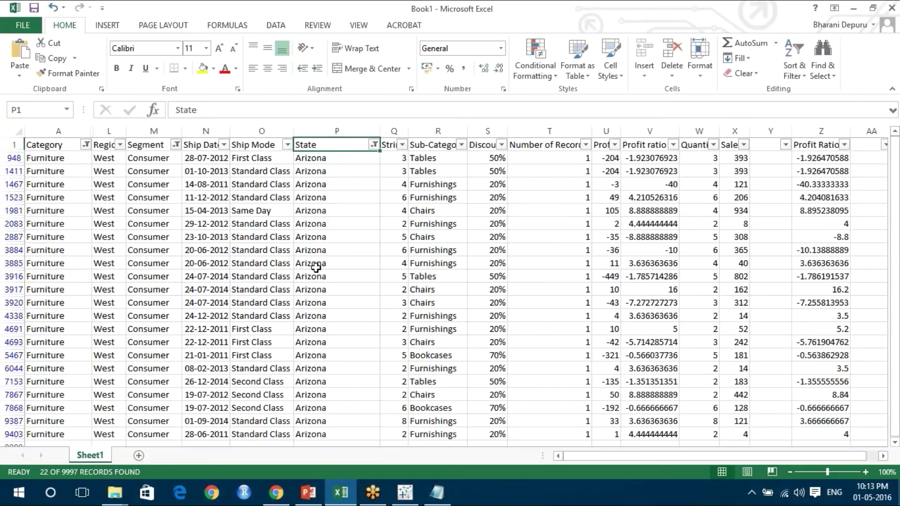
pyautogui.hotkey('ctrl', 'z')
pyautogui.hotkey('ctrl', 'z')
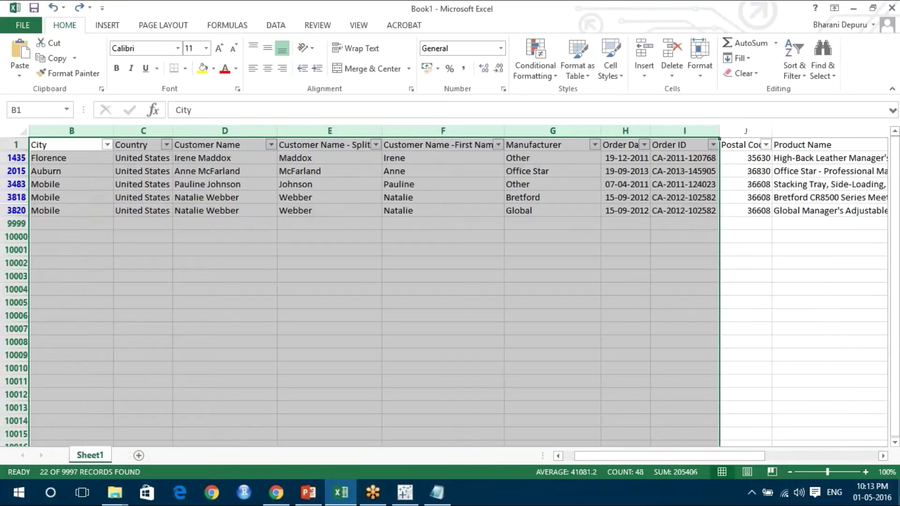
pyautogui.hotkey('ctrl', 'z')
pyautogui.hotkey('ctrl', 'z')
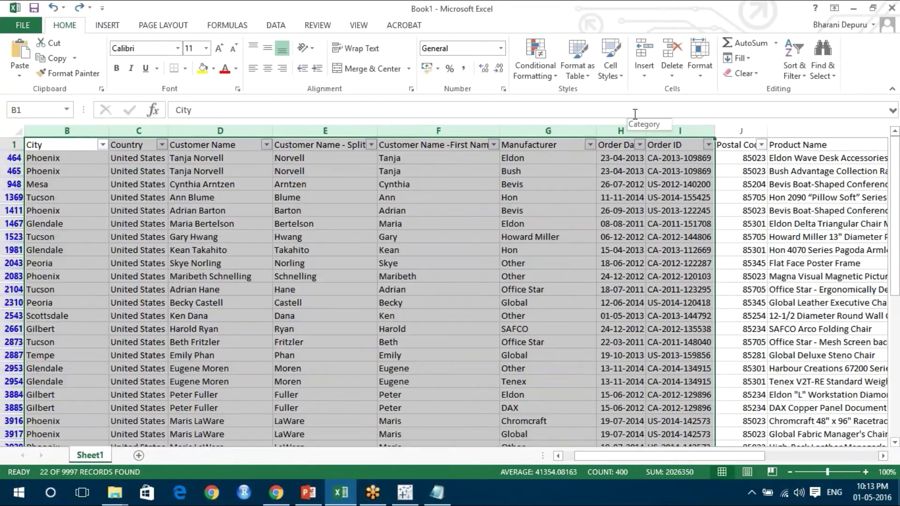
pyautogui.click(801, 75)
pyautogui.click(803, 154)
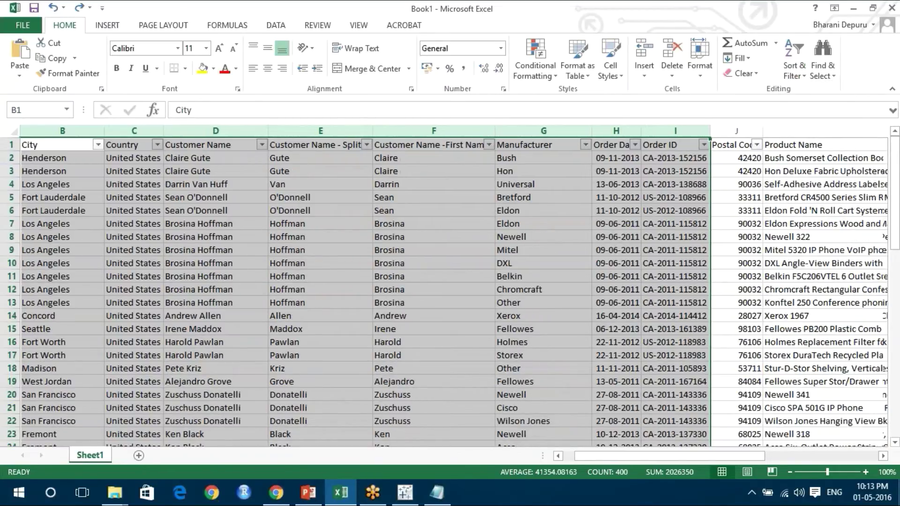
pyautogui.click(441, 263)
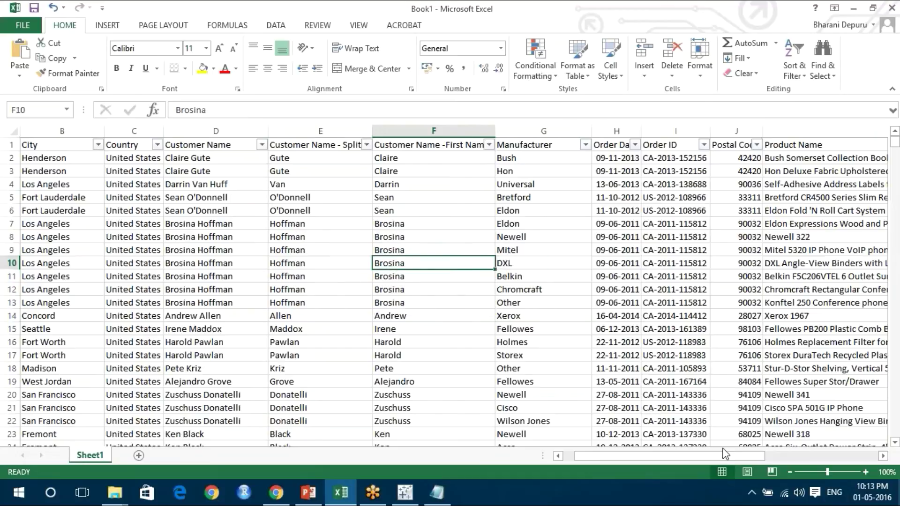
# Filter the Category column to show only Furniture.
pyautogui.moveTo(710, 457); pyautogui.dragTo(698, 457)
pyautogui.click(80, 145)
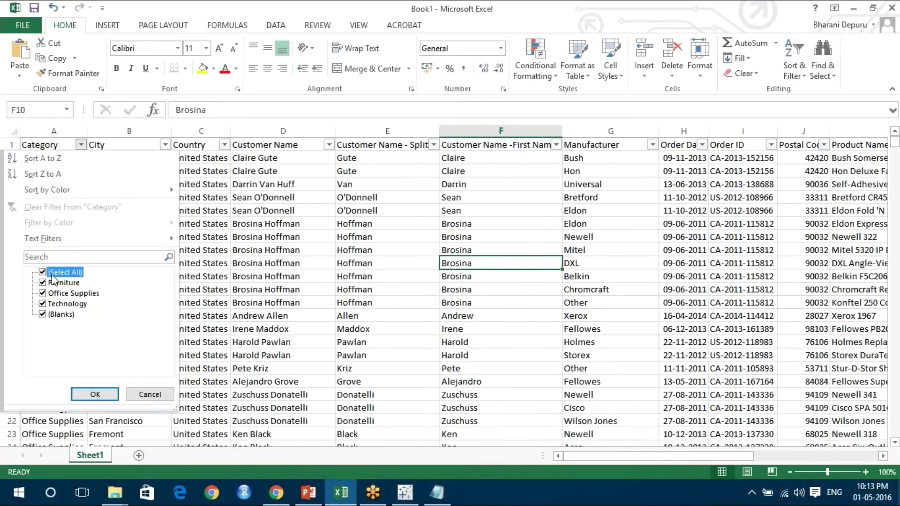
pyautogui.click(42, 272)
pyautogui.click(43, 283)
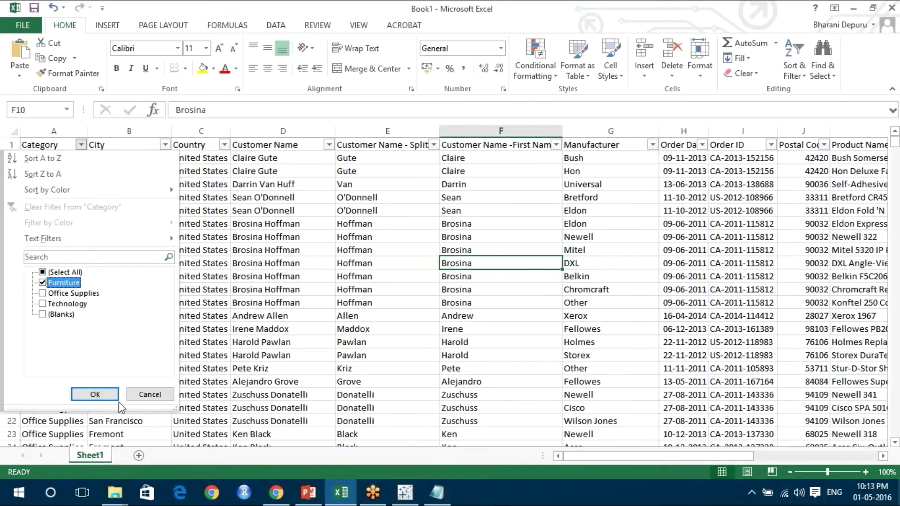
pyautogui.click(94, 394)
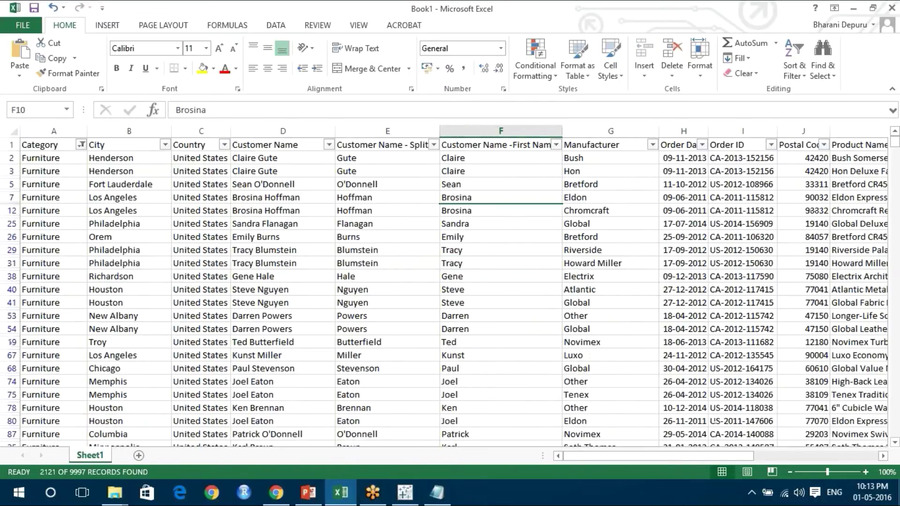
# Check the 2011 Furniture bar in Tableau, then return to Excel and filter Order Date to 2011 only.
pyautogui.click(414, 495)
pyautogui.moveTo(307, 254)
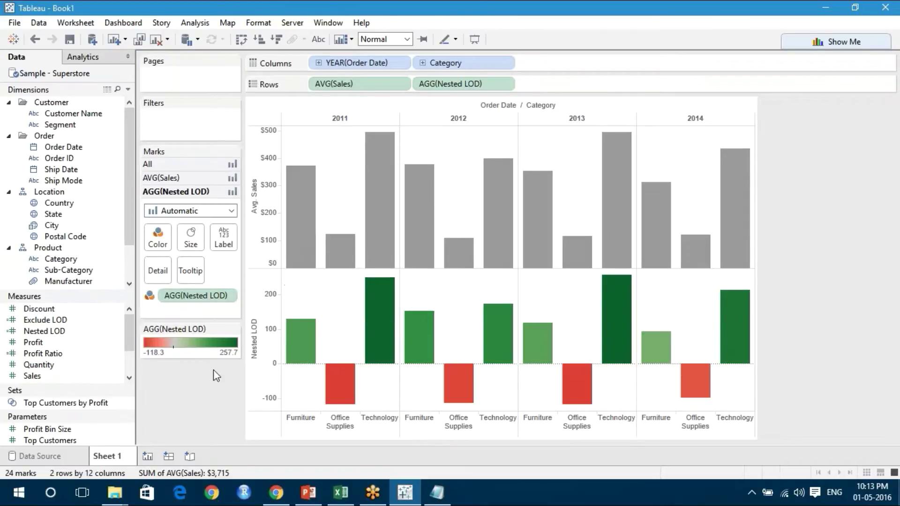
pyautogui.click(350, 492)
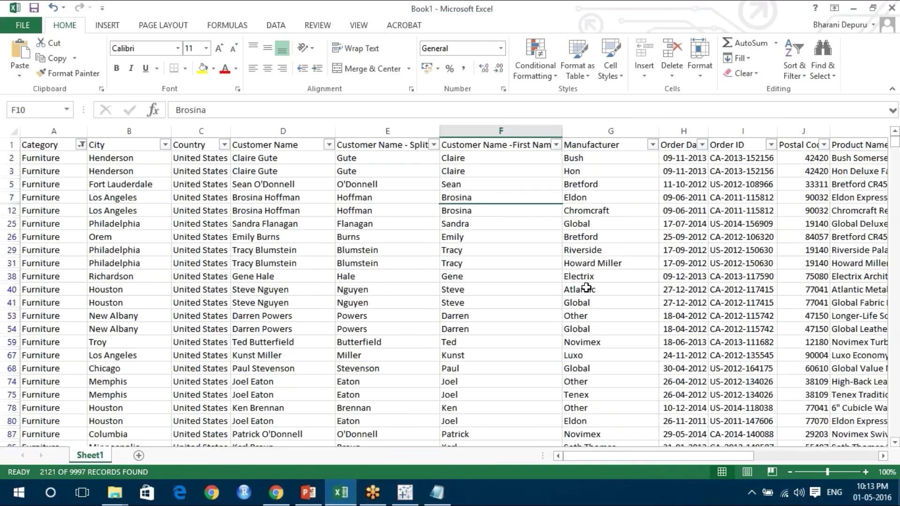
pyautogui.hscroll(1, 586, 288)
pyautogui.hscroll(10, 586, 287)
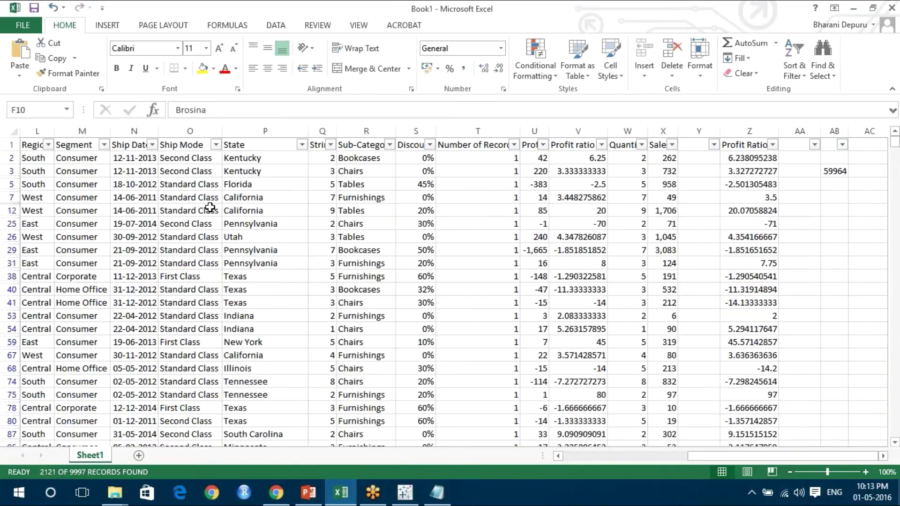
pyautogui.click(152, 145)
pyautogui.click(152, 145)
pyautogui.hscroll(-2, 332, 311)
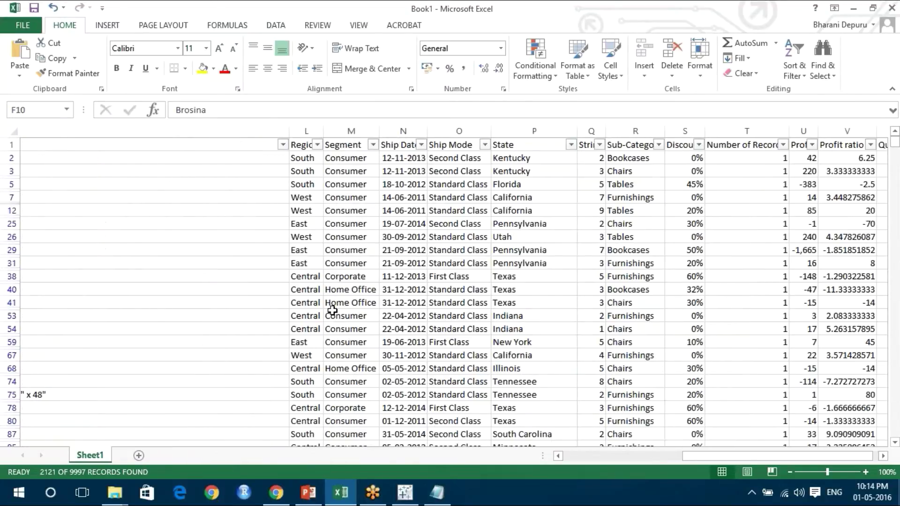
pyautogui.hscroll(-3, 332, 310)
pyautogui.click(160, 145)
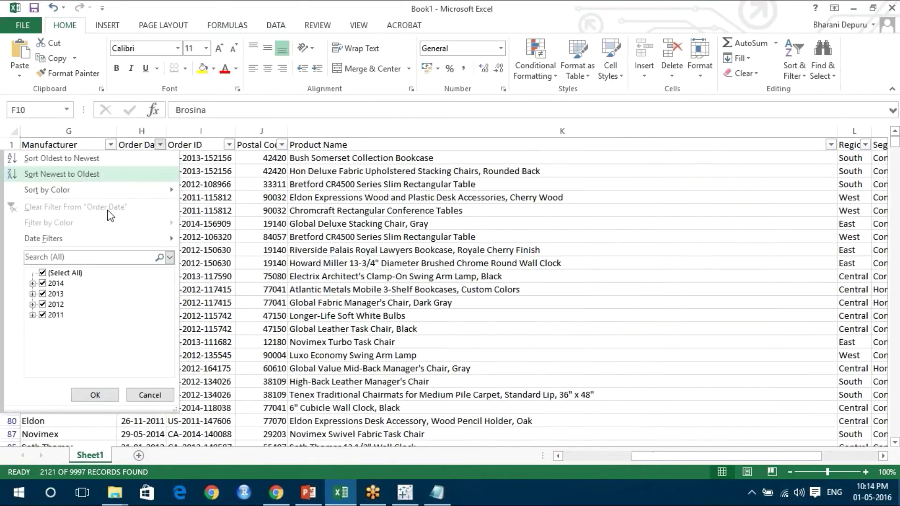
pyautogui.click(42, 273)
pyautogui.click(42, 315)
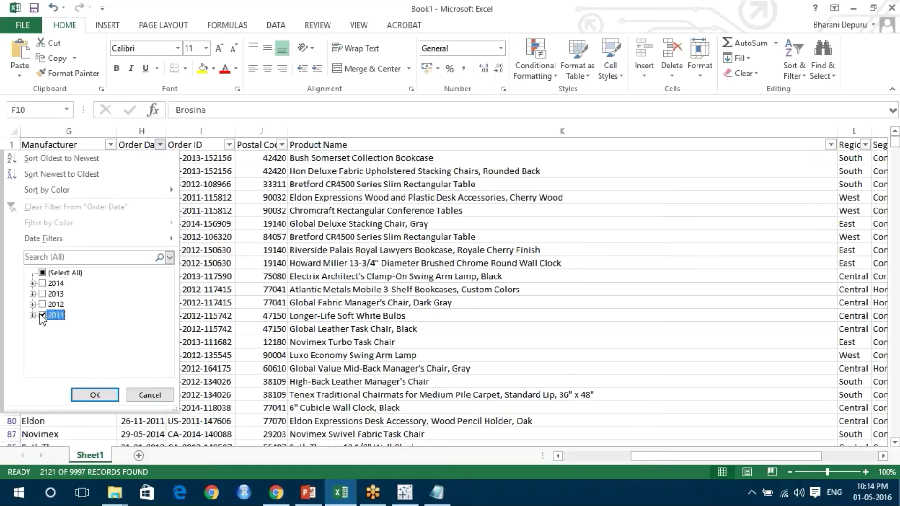
pyautogui.click(91, 394)
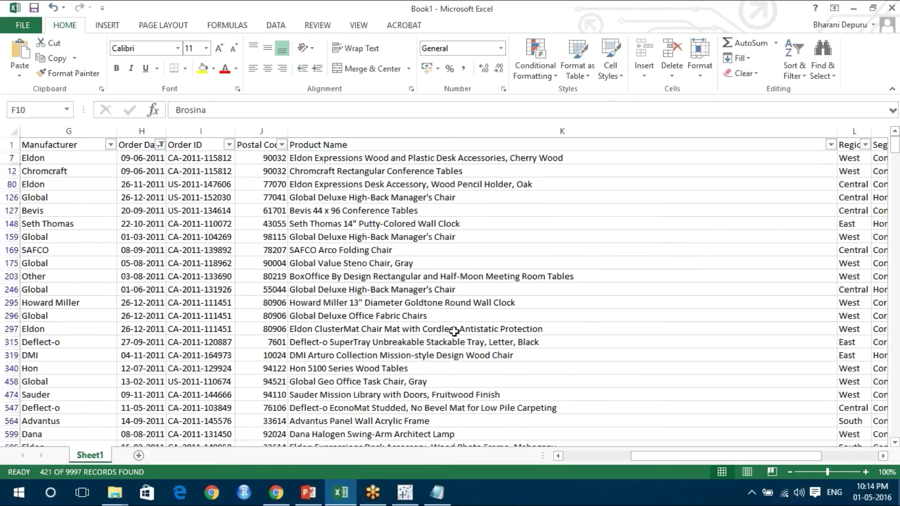
pyautogui.hscroll(15, 454, 331)
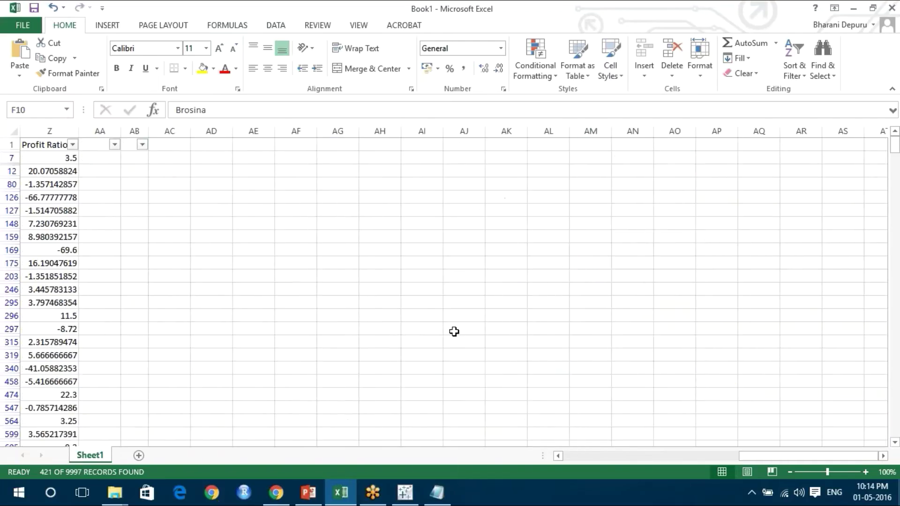
pyautogui.hscroll(-5, 454, 331)
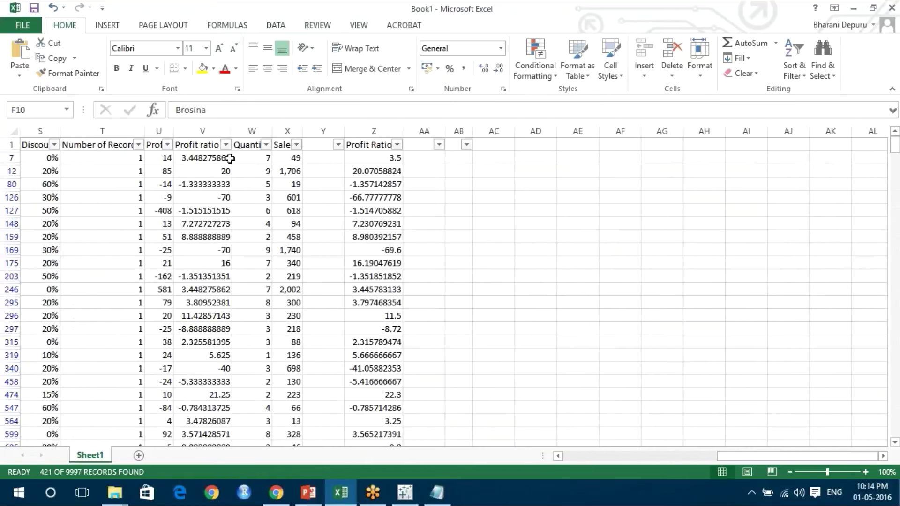
pyautogui.click(540, 158)
pyautogui.write('e')
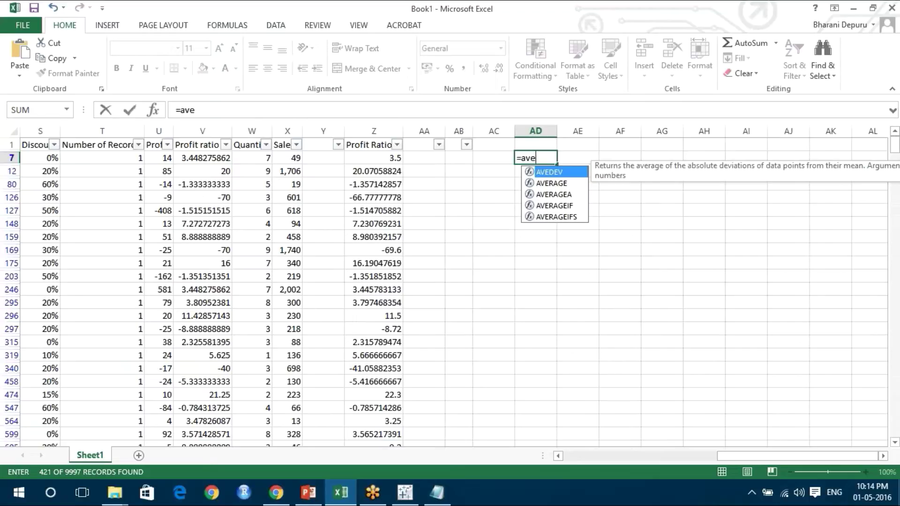
pyautogui.press('Return')
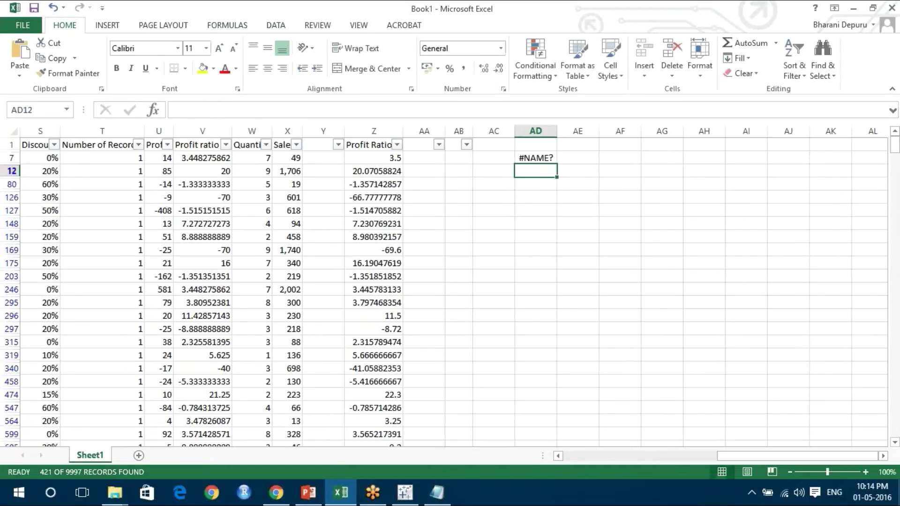
# Average the Sales column in cell AD7 with =AVERAGE(X7:X9991).
pyautogui.click(538, 159)
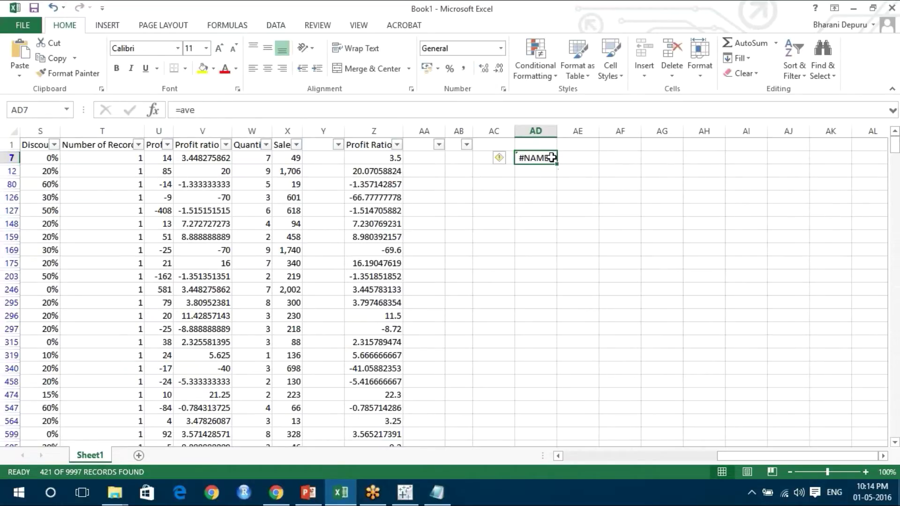
pyautogui.write('=aver')
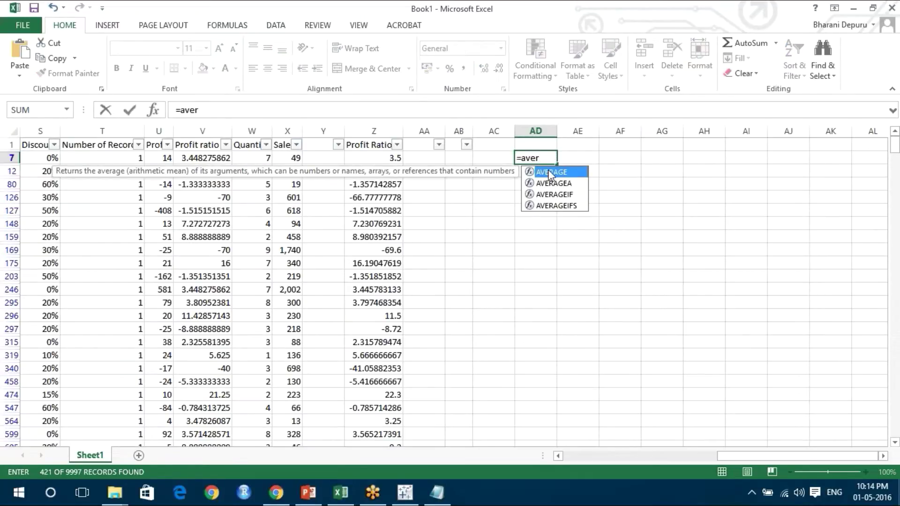
pyautogui.doubleClick(549, 174)
pyautogui.click(292, 157)
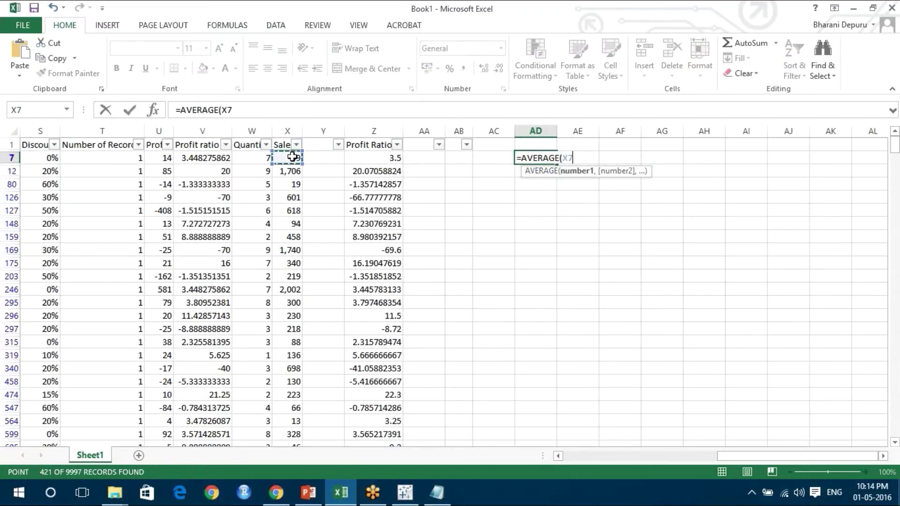
pyautogui.hotkey('ctrl', 'shift', 'Down')
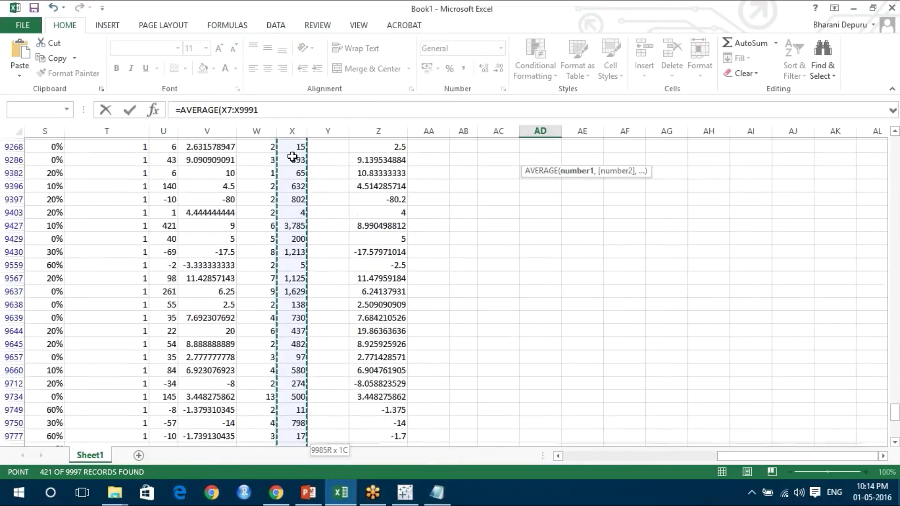
pyautogui.press('Return')
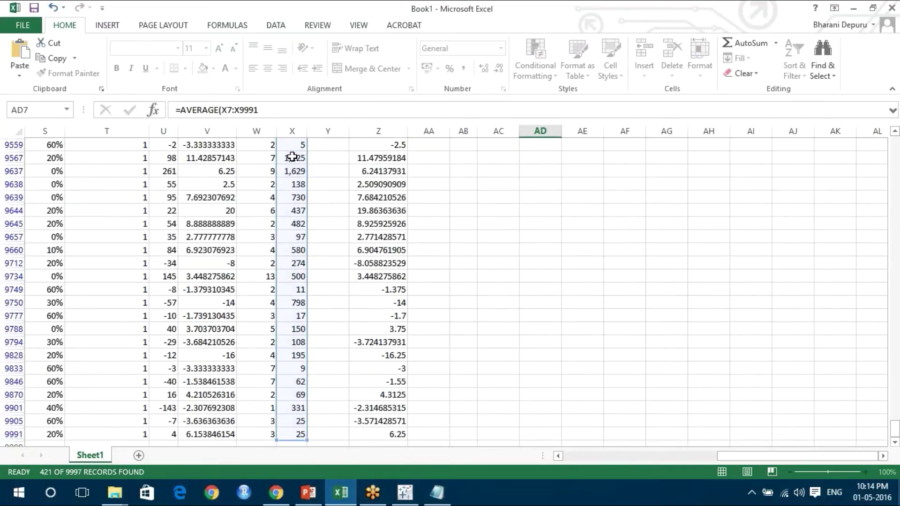
pyautogui.click(537, 157)
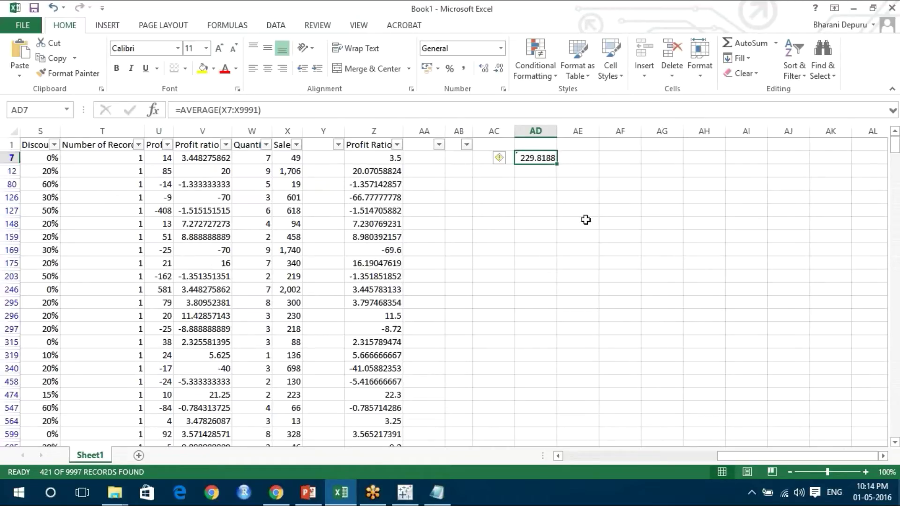
# Switch to Tableau and examine the average sales and Nested LOD values of the 2011 bars.
pyautogui.click(405, 493)
pyautogui.moveTo(303, 244)
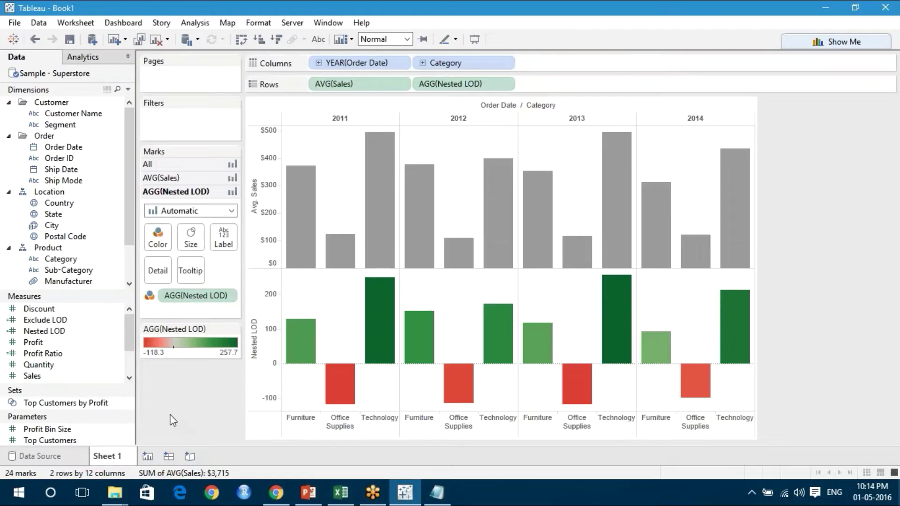
pyautogui.moveTo(311, 377)
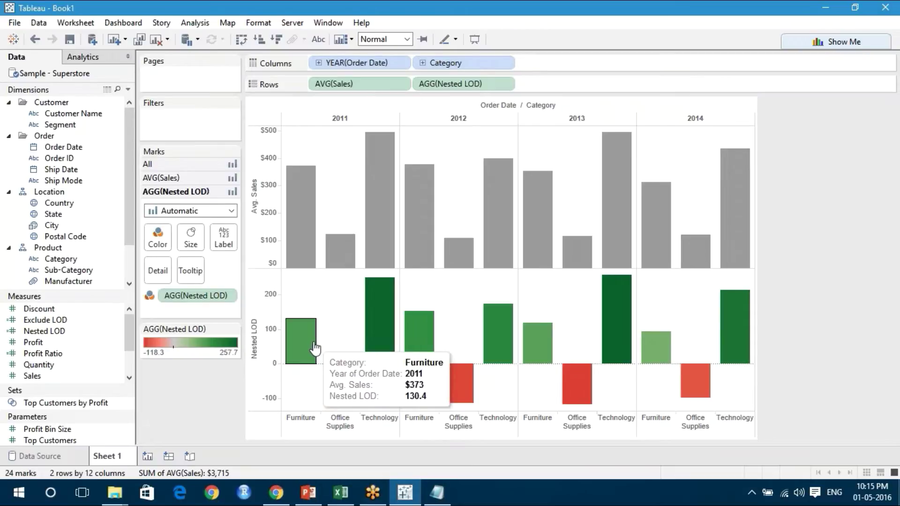
pyautogui.moveTo(388, 142)
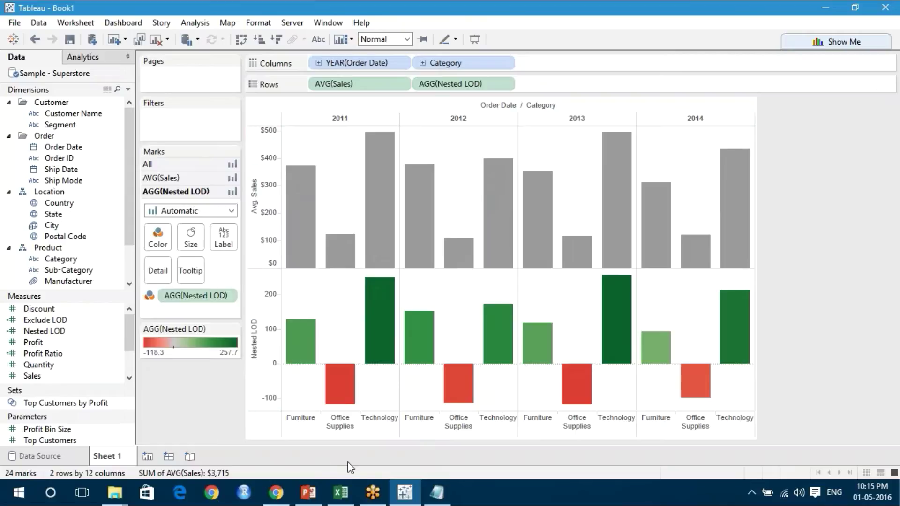
# Look up the average in Excel, add 229 below the EXCLUDE expression in the Notepad note, and return to Excel.
pyautogui.click(342, 493)
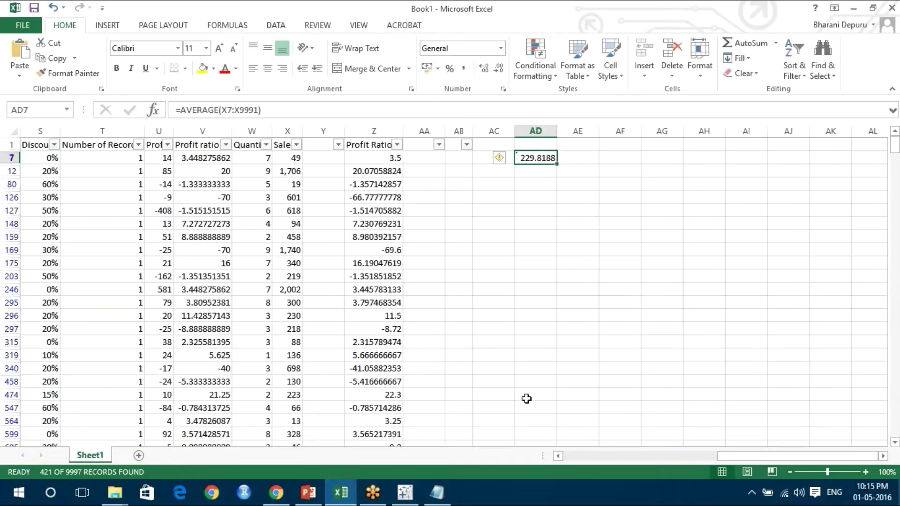
pyautogui.click(436, 496)
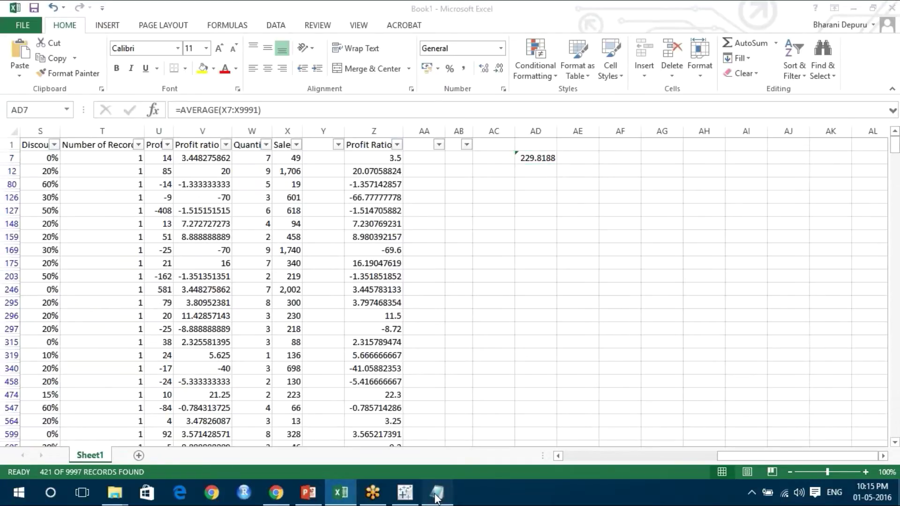
pyautogui.press('Return')
pyautogui.press('Return')
pyautogui.write('229')
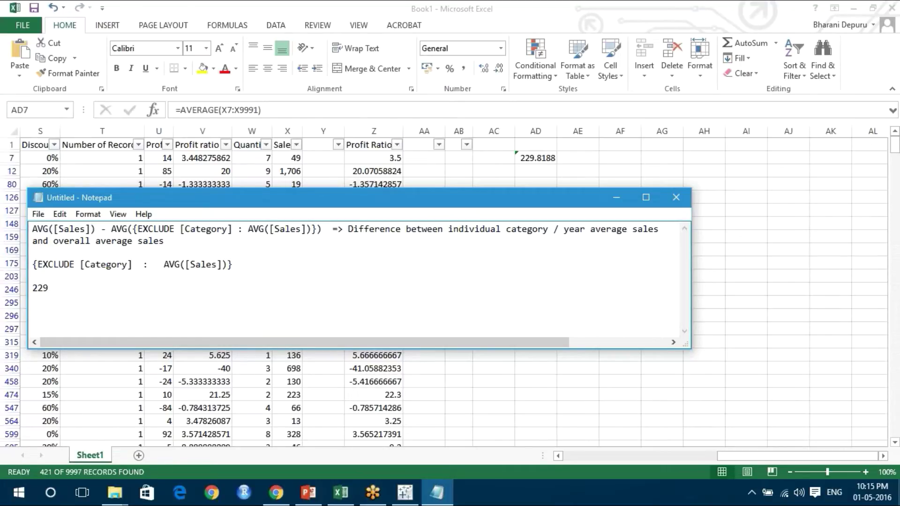
pyautogui.click(569, 177)
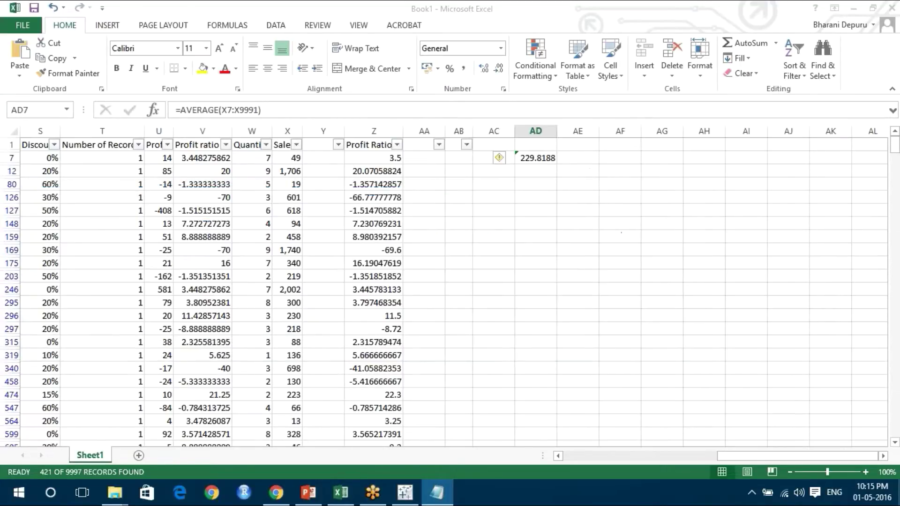
# Reset the Category filter to include all categories, leaving the Order Date filter on 2011.
pyautogui.click(515, 226)
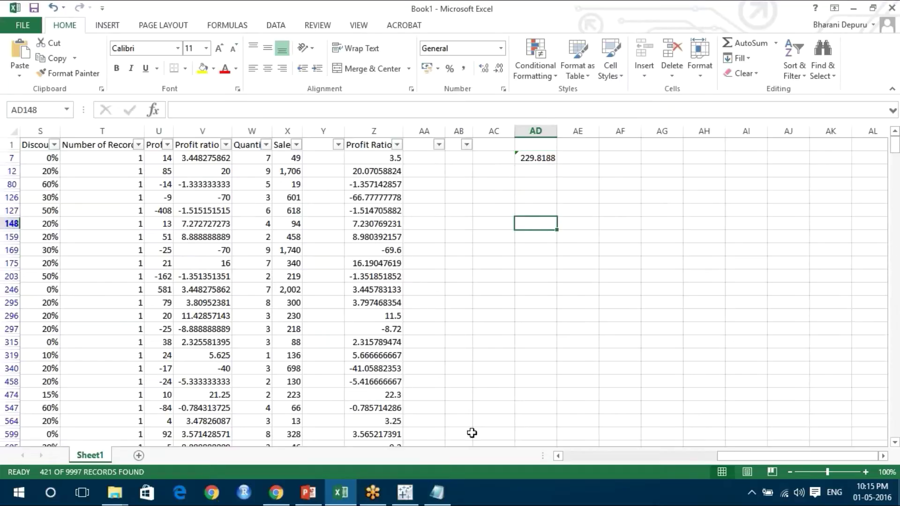
pyautogui.moveTo(774, 455); pyautogui.dragTo(612, 456)
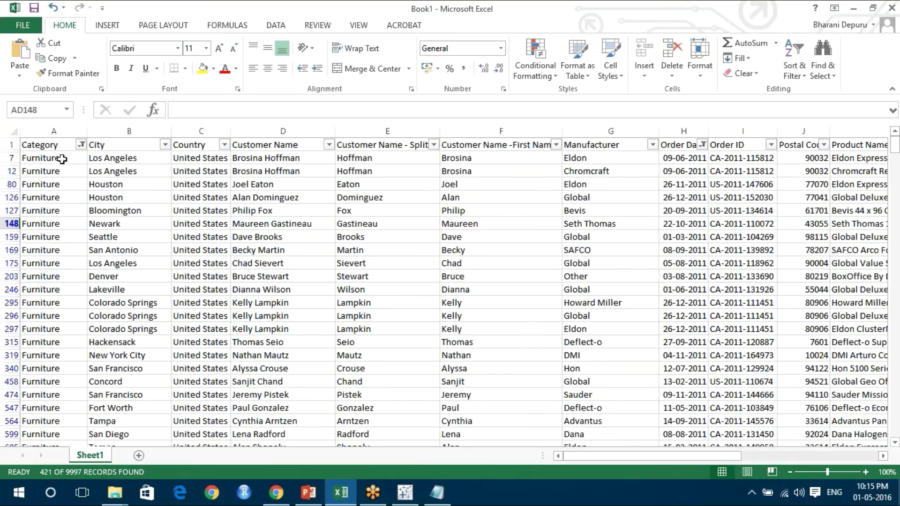
pyautogui.click(81, 144)
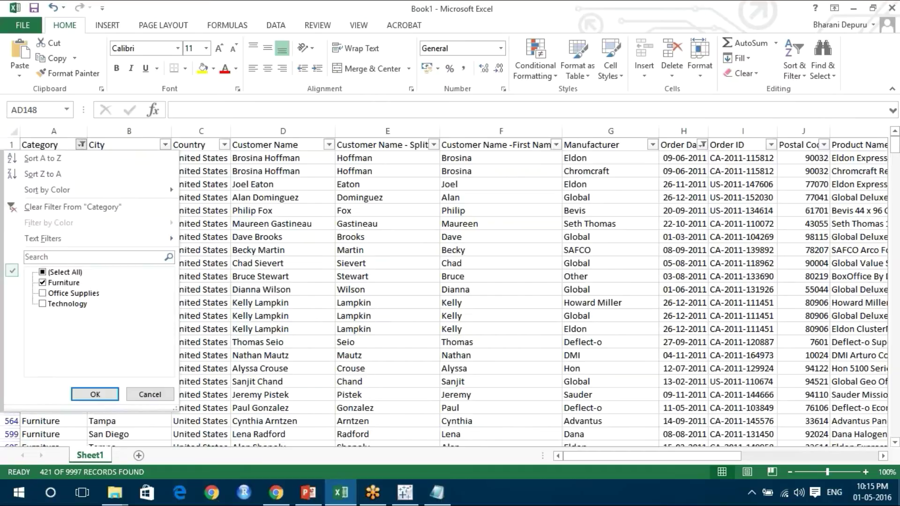
pyautogui.click(49, 272)
pyautogui.click(96, 394)
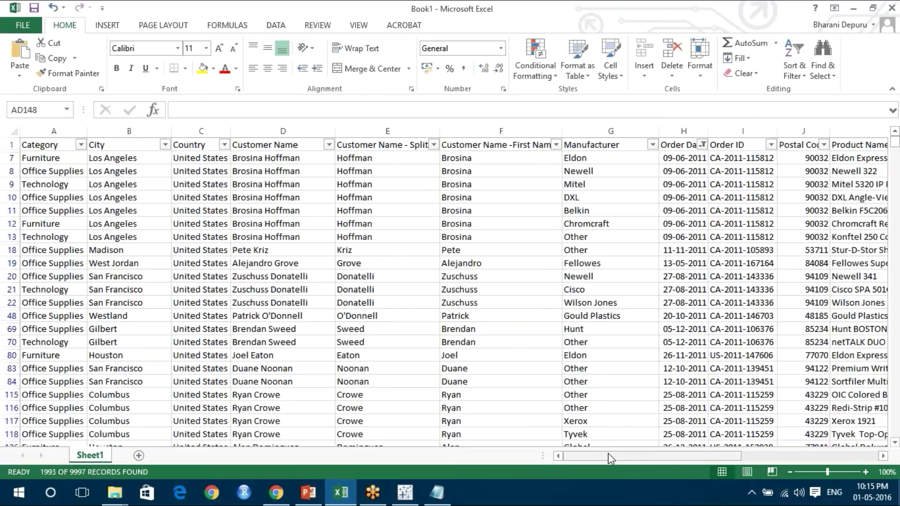
# Average the Sales column in cell AD9 with =AVERAGE(X7:X9991) and return to the top of the sheet.
pyautogui.moveTo(609, 453); pyautogui.dragTo(753, 457)
pyautogui.click(821, 185)
pyautogui.write('=aver')
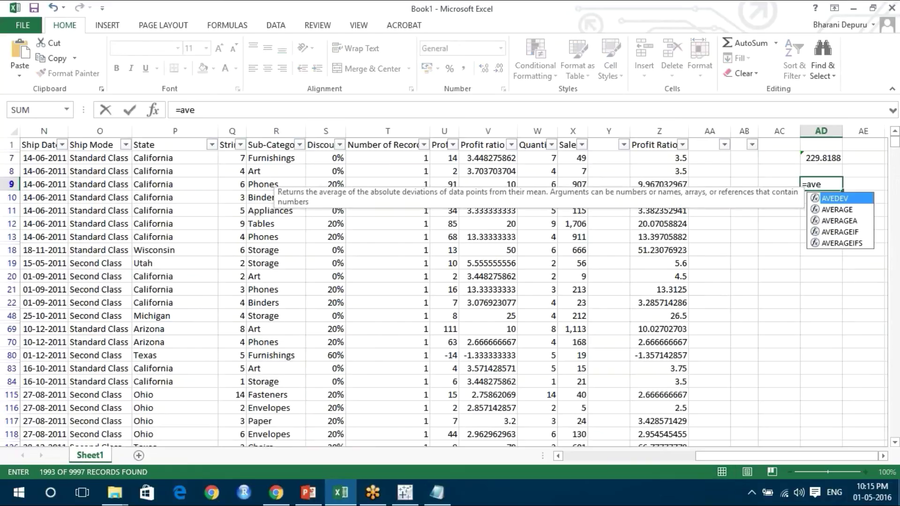
pyautogui.press('Tab')
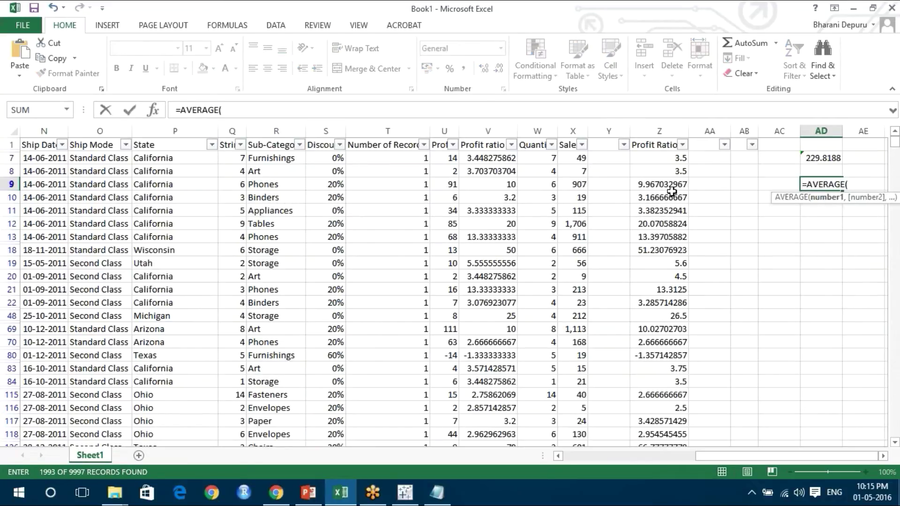
pyautogui.click(575, 158)
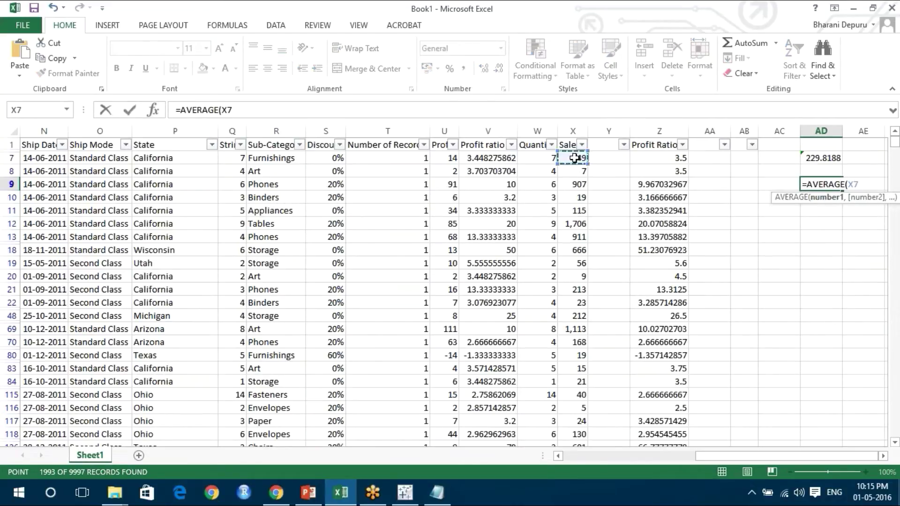
pyautogui.hotkey('ctrl', 'shift', 'Down')
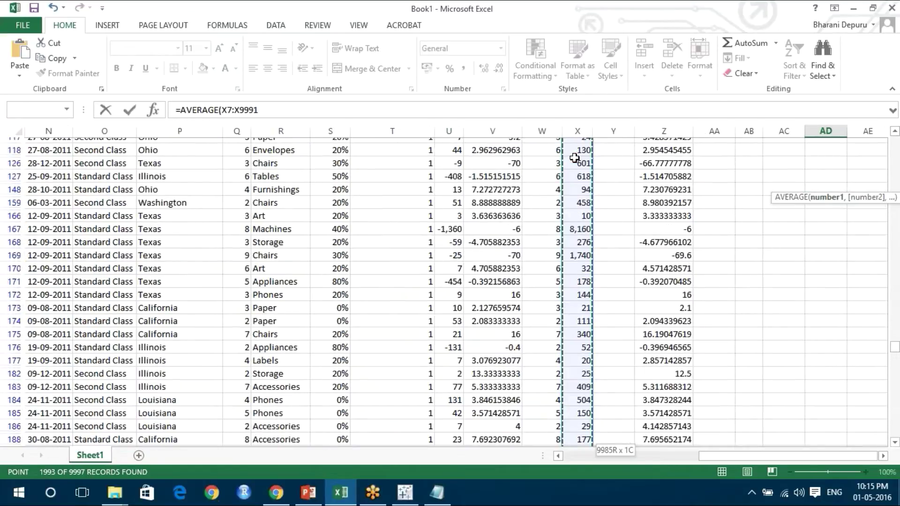
pyautogui.press('Return')
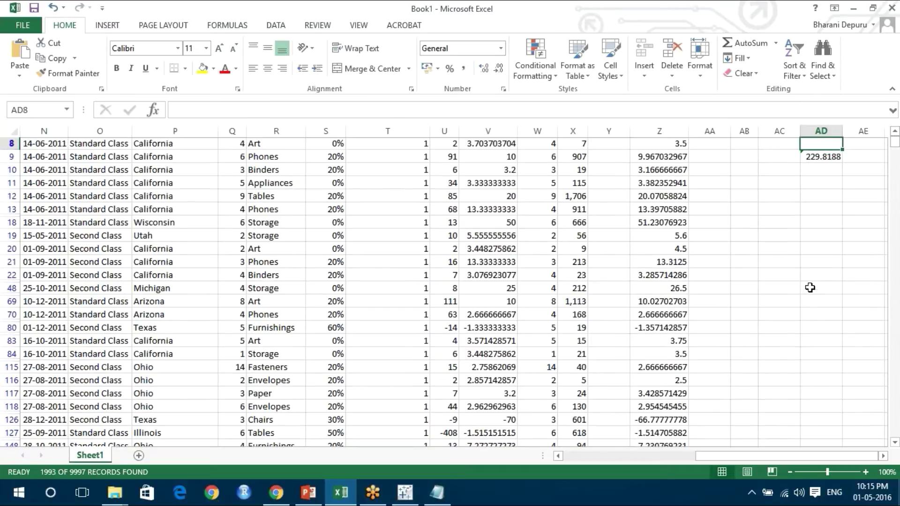
pyautogui.hotkey('ctrl', 'Up')
pyautogui.hotkey('ctrl', 'Up')
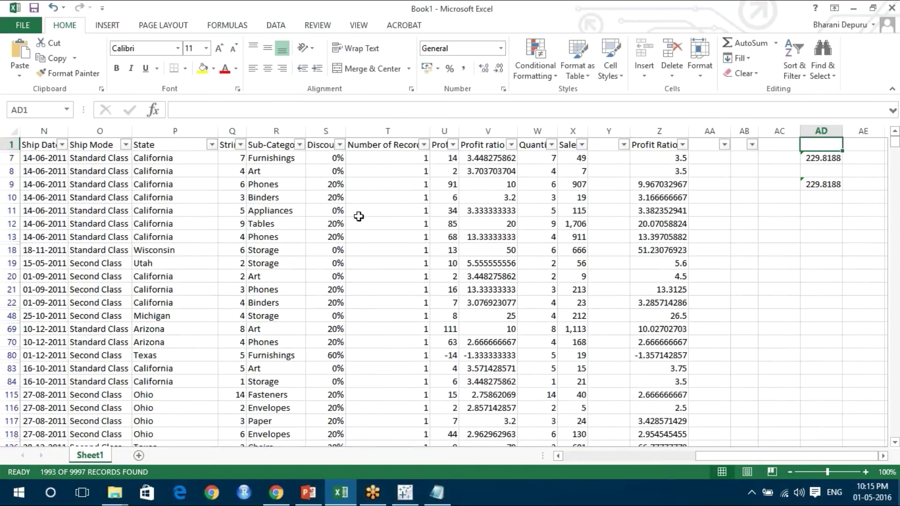
# Copy the filtered 2011 Sales values from X7 down and paste them into column A of a new sheet.
pyautogui.moveTo(732, 457)
pyautogui.mouseDown()
pyautogui.moveTo(604, 457)
pyautogui.moveTo(734, 456)
pyautogui.mouseUp()
pyautogui.click(580, 159)
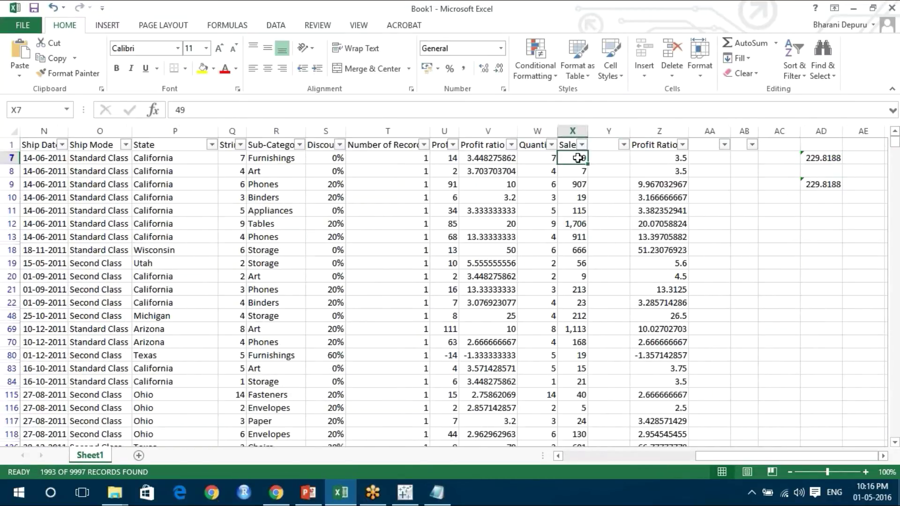
pyautogui.hotkey('ctrl', 'shift', 'Down')
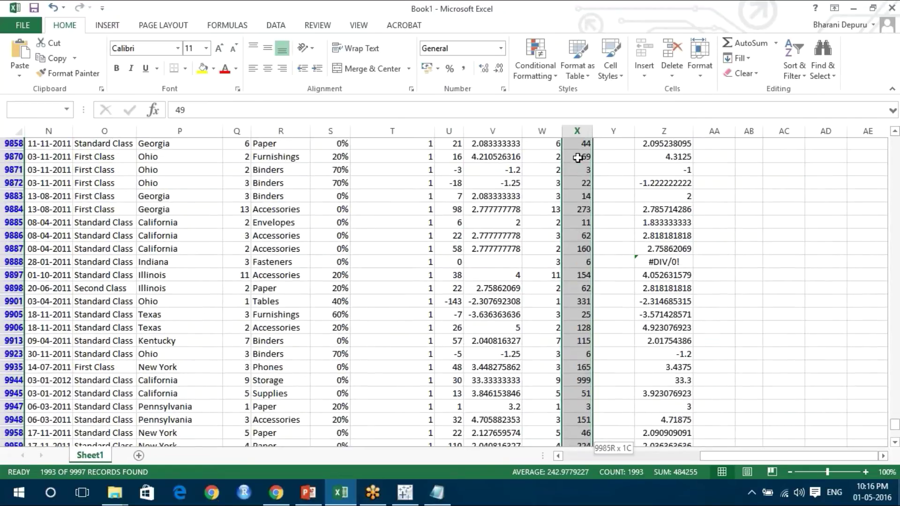
pyautogui.hotkey('ctrl', 'c')
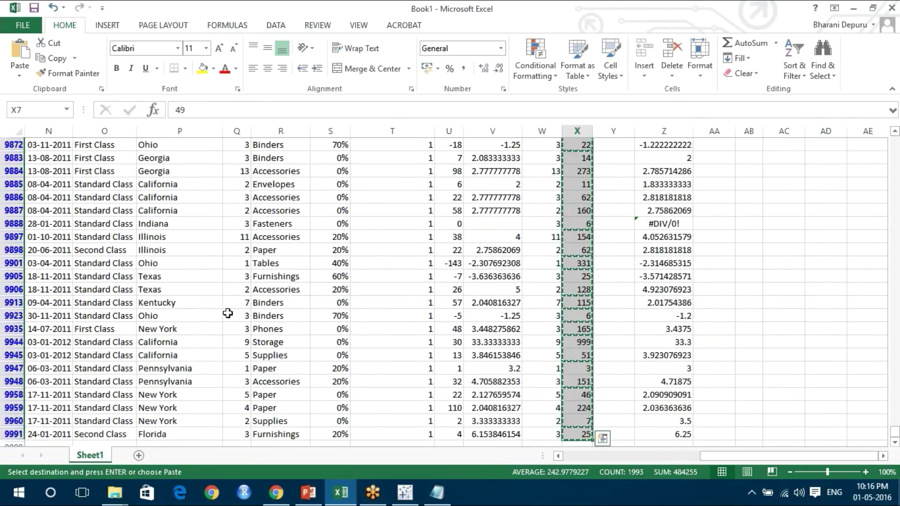
pyautogui.click(138, 455)
pyautogui.hotkey('ctrl', 'v')
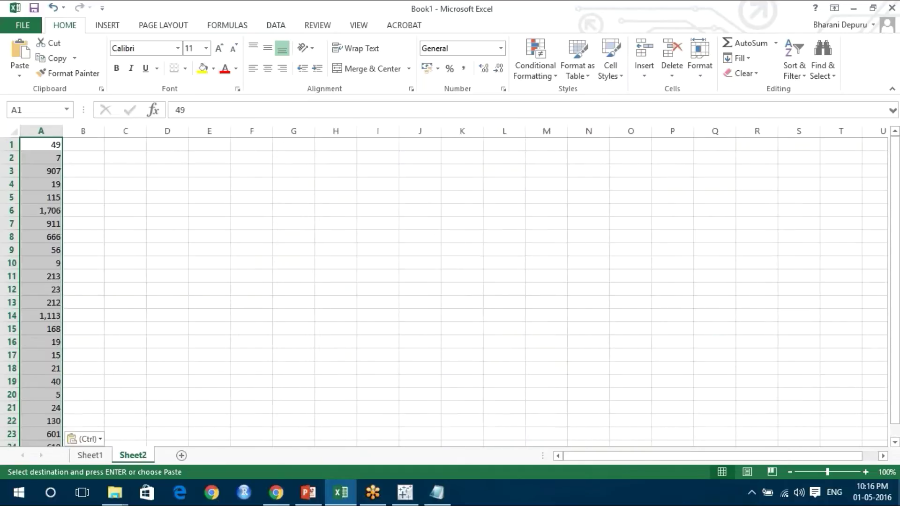
# Average the pasted all-category sales in cell C2 of Sheet2 with =AVERAGE(A1:A1993).
pyautogui.doubleClick(108, 156)
pyautogui.write('=a')
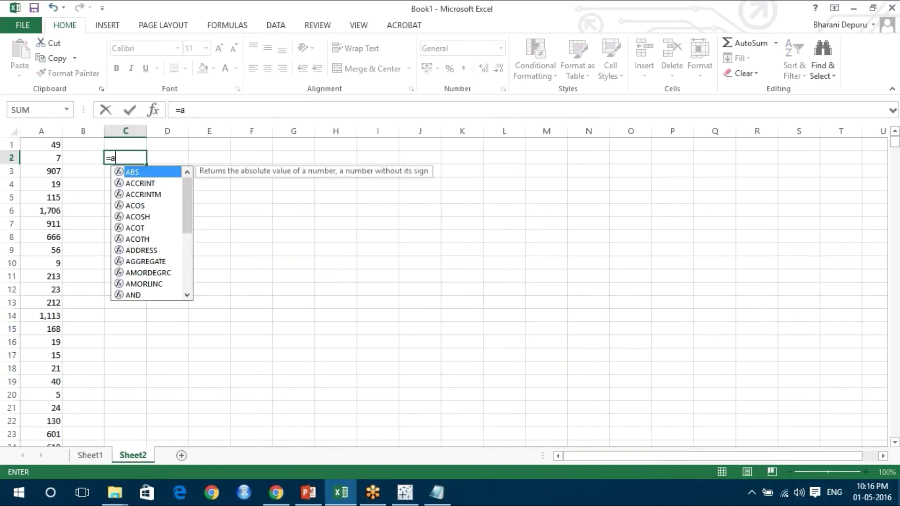
pyautogui.write('ve')
pyautogui.press('Down')
pyautogui.press('Tab')
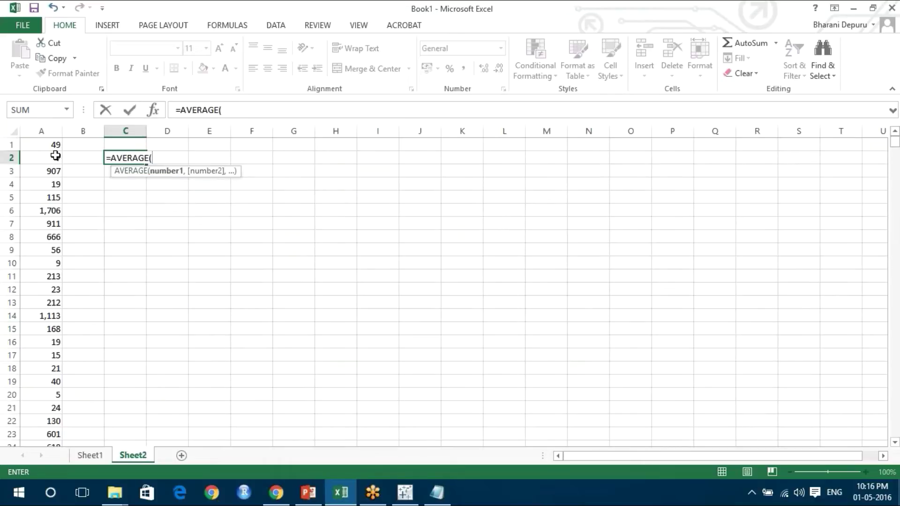
pyautogui.click(34, 141)
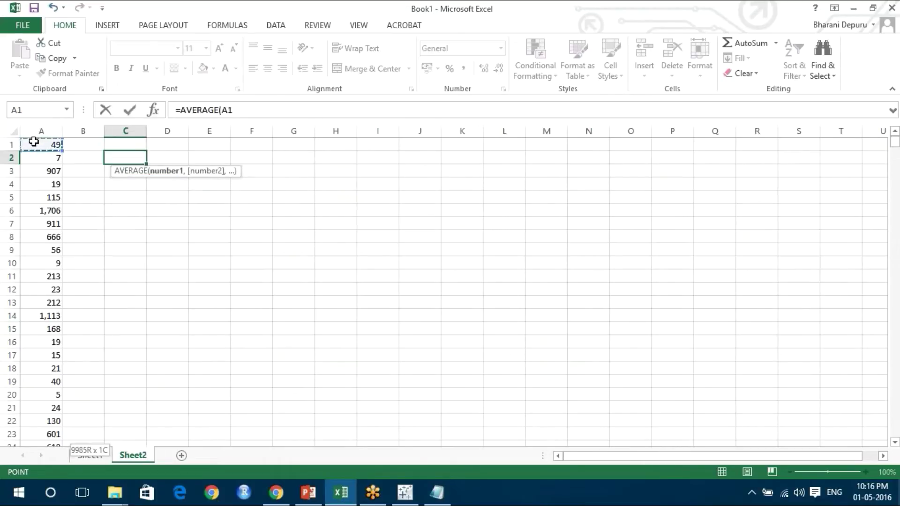
pyautogui.hotkey('ctrl', 'shift', 'Down')
pyautogui.press('Return')
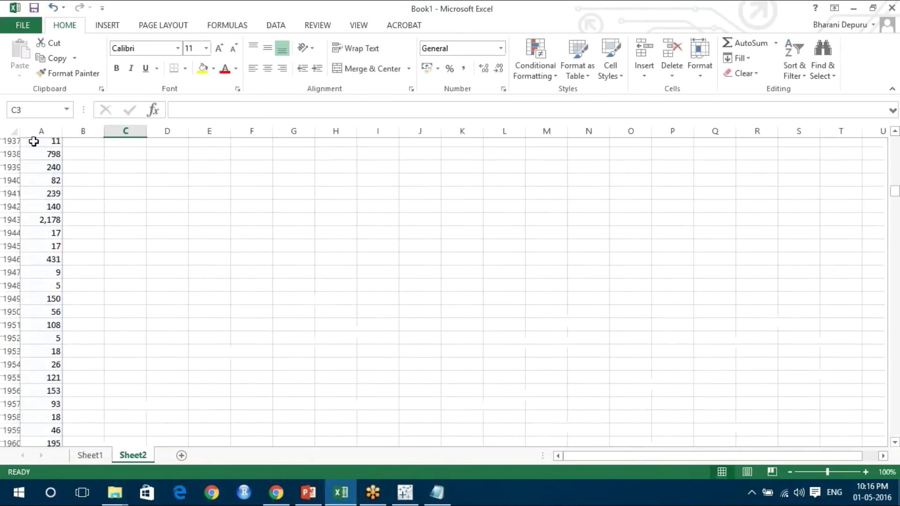
pyautogui.click(131, 158)
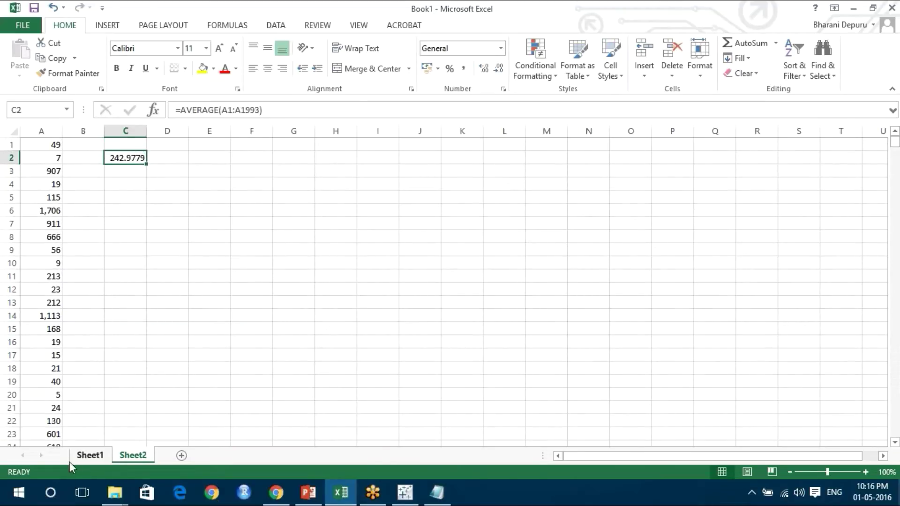
# Return to Sheet1 and filter the Category column to Furniture only.
pyautogui.click(88, 456)
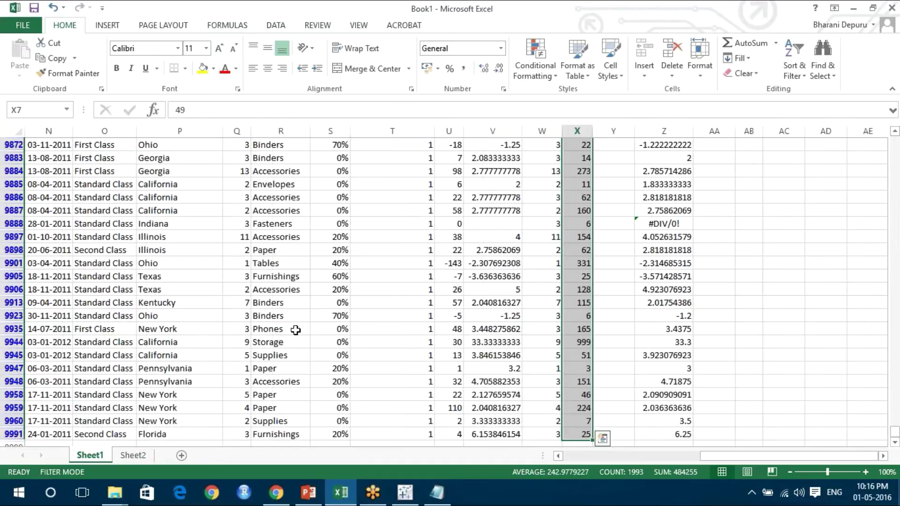
pyautogui.moveTo(895, 431); pyautogui.dragTo(895, 142)
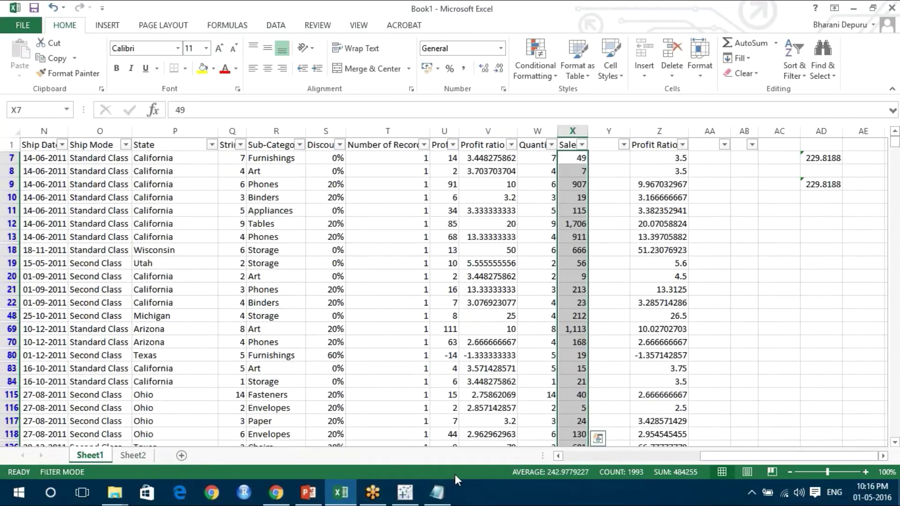
pyautogui.moveTo(720, 458); pyautogui.dragTo(567, 460)
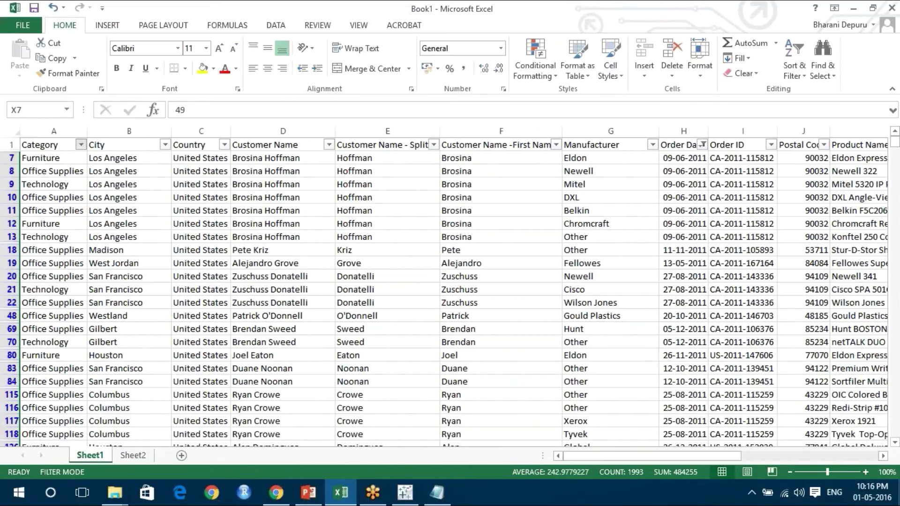
pyautogui.click(80, 144)
pyautogui.click(60, 273)
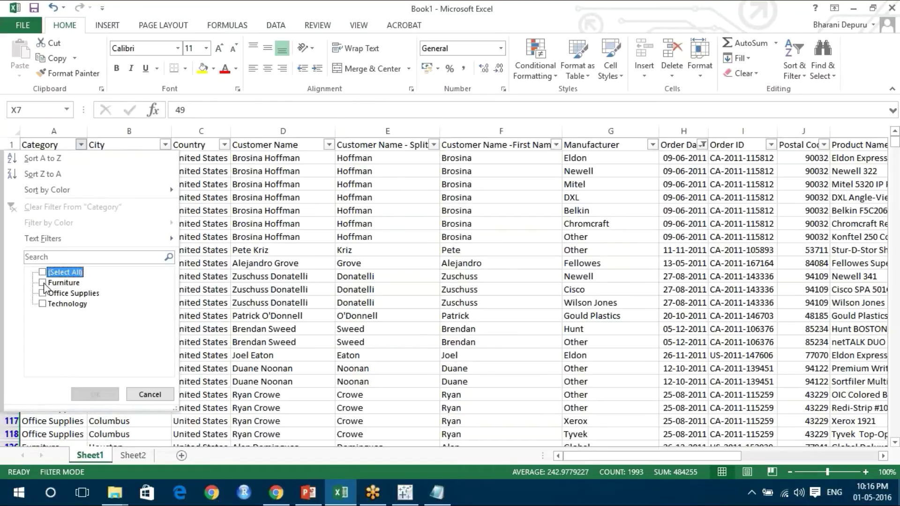
pyautogui.click(42, 282)
pyautogui.click(95, 393)
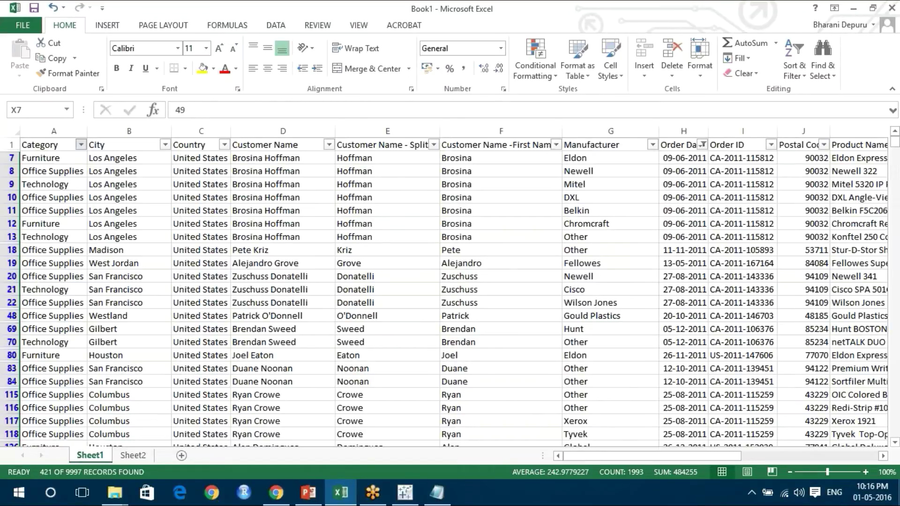
# Copy the filtered Furniture Sales values and paste them into column B of Sheet2.
pyautogui.moveTo(587, 458); pyautogui.dragTo(748, 454)
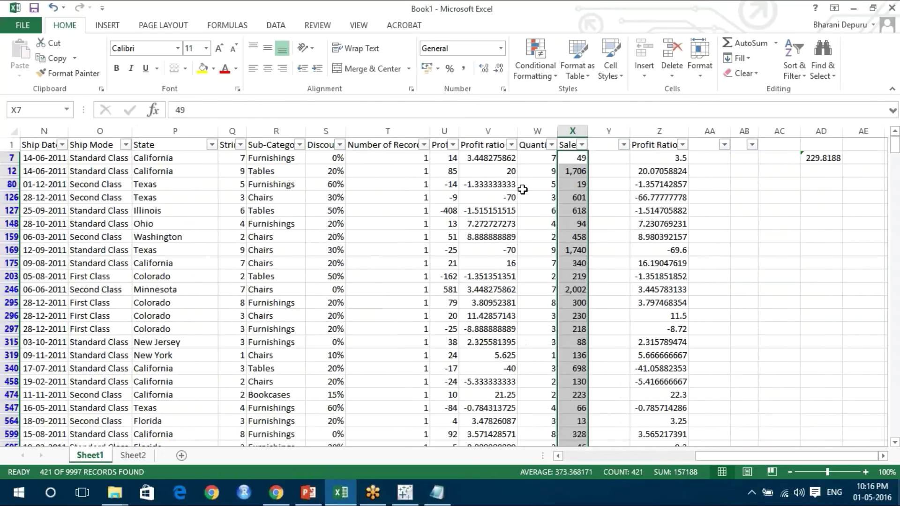
pyautogui.hotkey('ctrl', 'c')
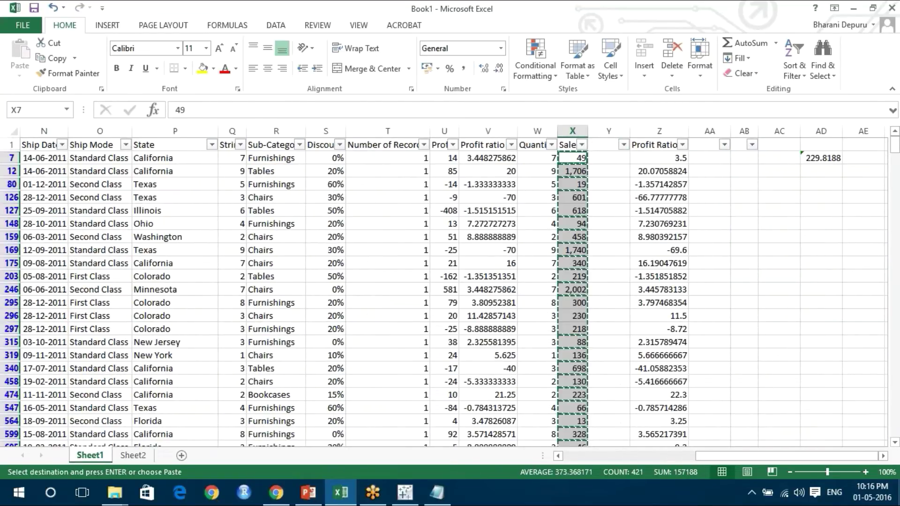
pyautogui.click(134, 455)
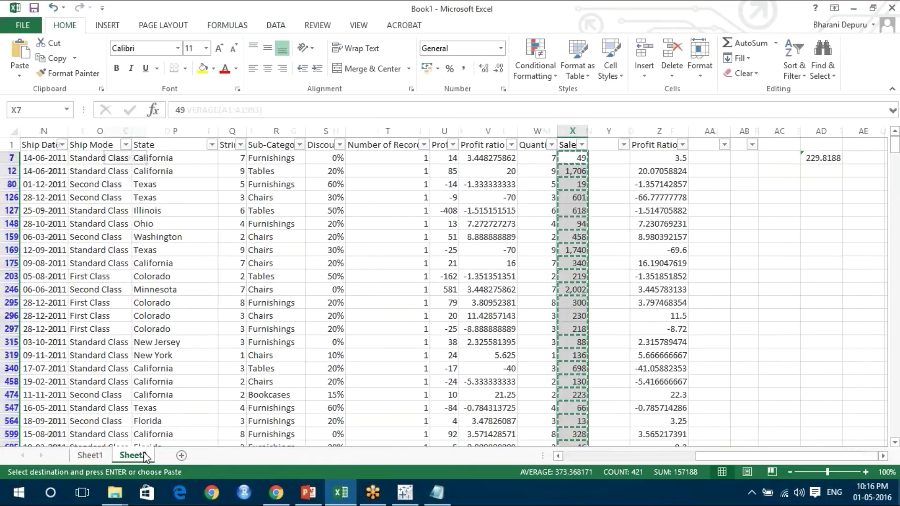
pyautogui.hotkey('ctrl', 'v')
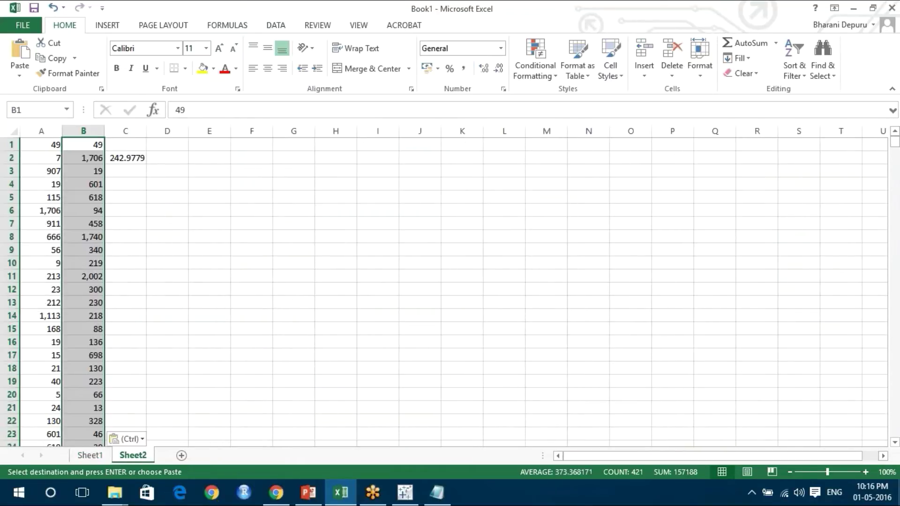
# Average the Furniture sales in cell E2 with =AVERAGE(B1:B421), and compare it with the all-category average in C2.
pyautogui.click(204, 154)
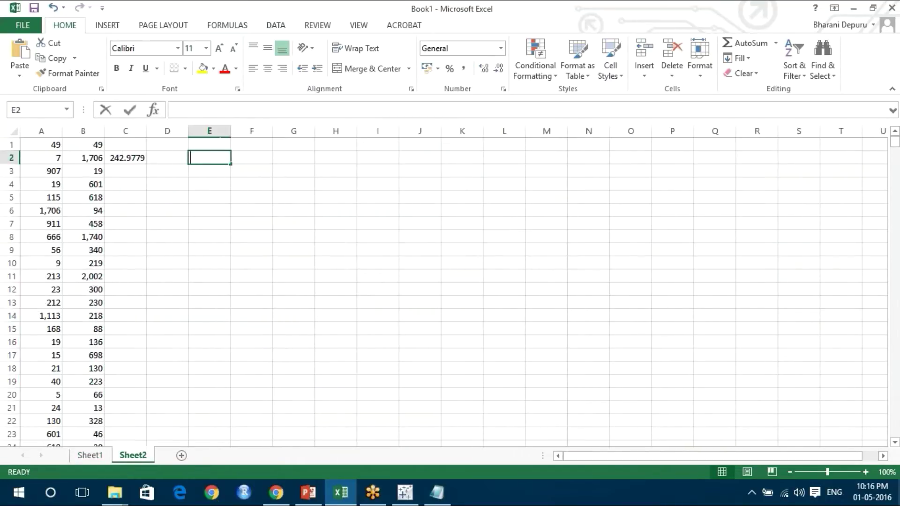
pyautogui.write('=ave')
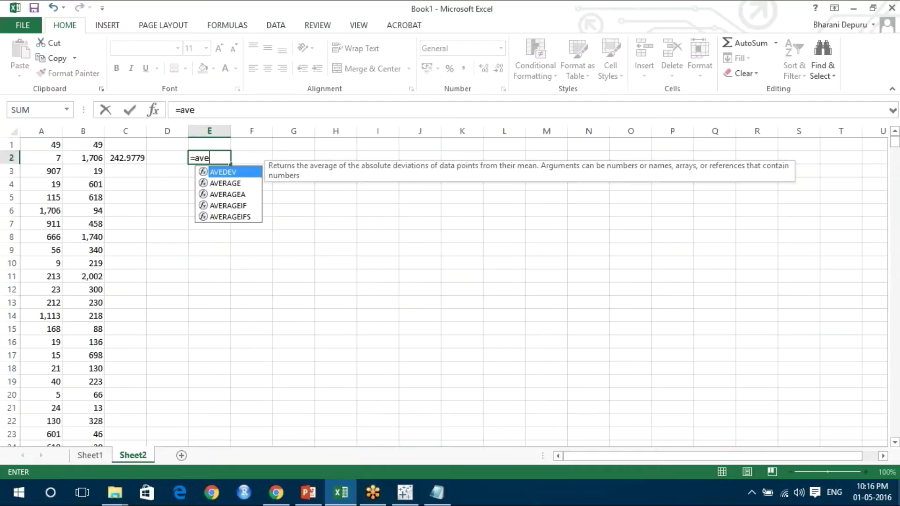
pyautogui.doubleClick(224, 183)
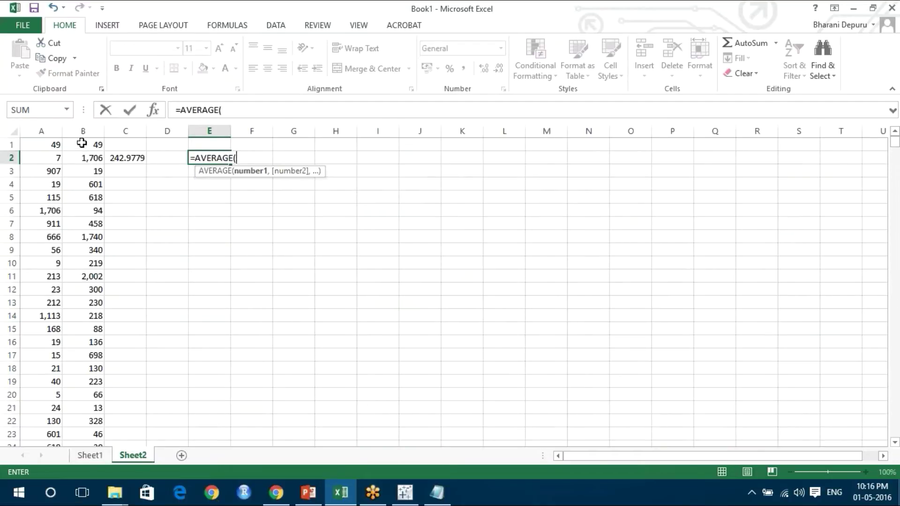
pyautogui.click(82, 143)
pyautogui.hotkey('ctrl', 'shift', 'Down')
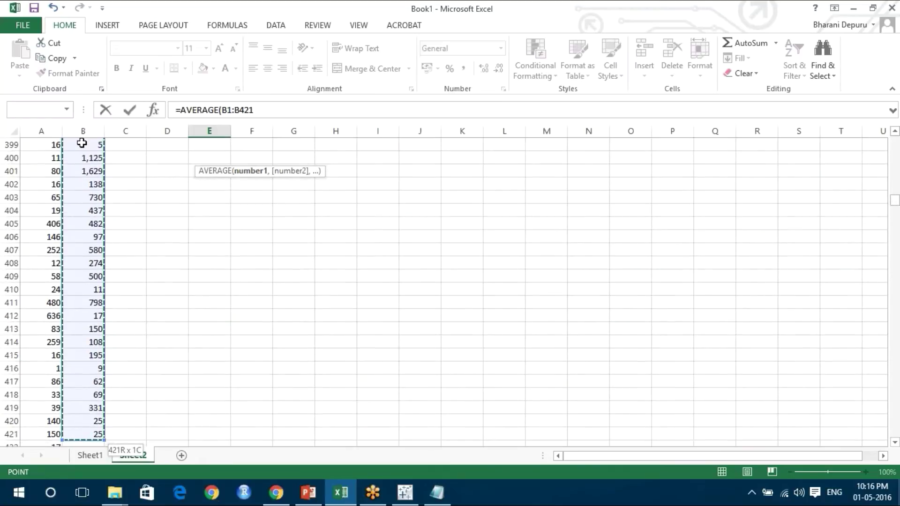
pyautogui.press('Return')
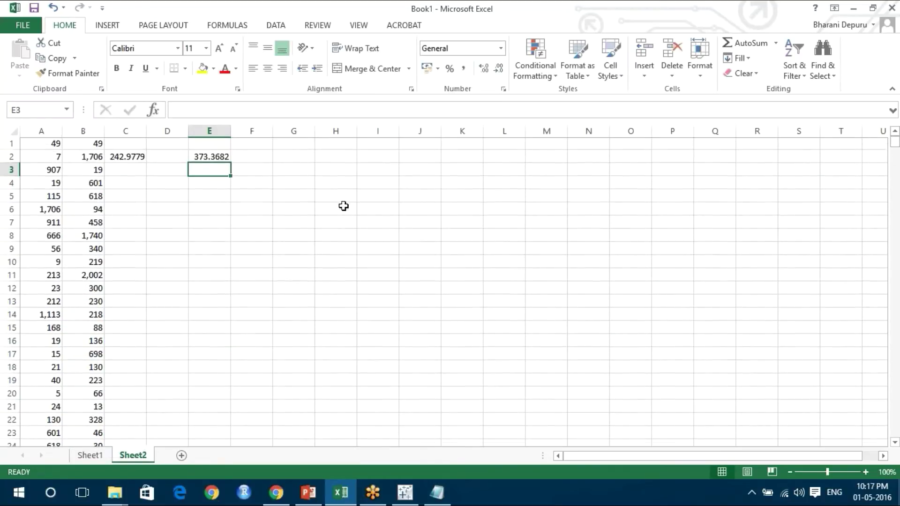
pyautogui.click(202, 157)
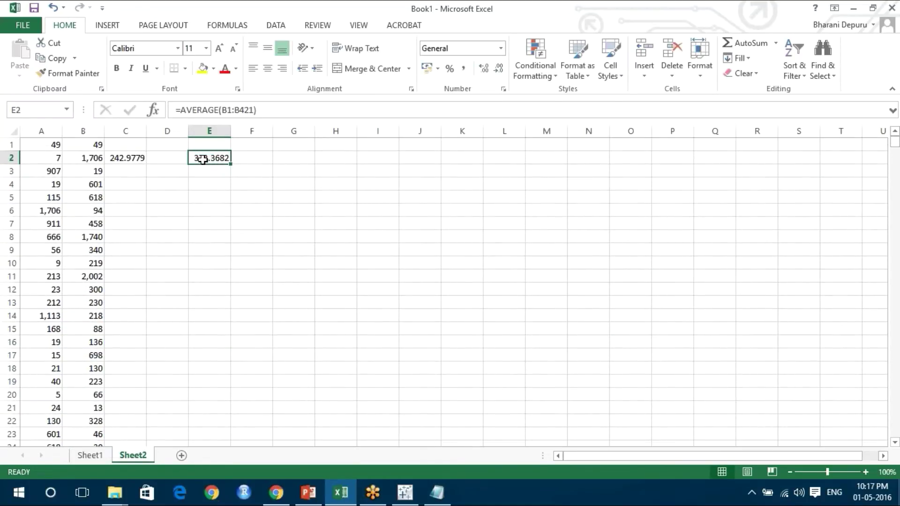
pyautogui.click(136, 159)
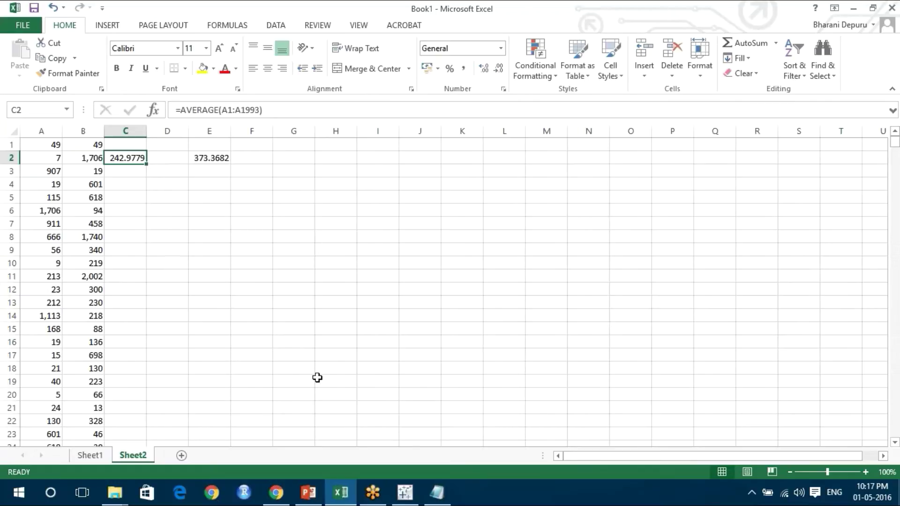
# Check the Tableau chart, then place the Notepad formula note over Excel's Sheet2 so the averages in C2 and E2 stay readable.
pyautogui.click(401, 501)
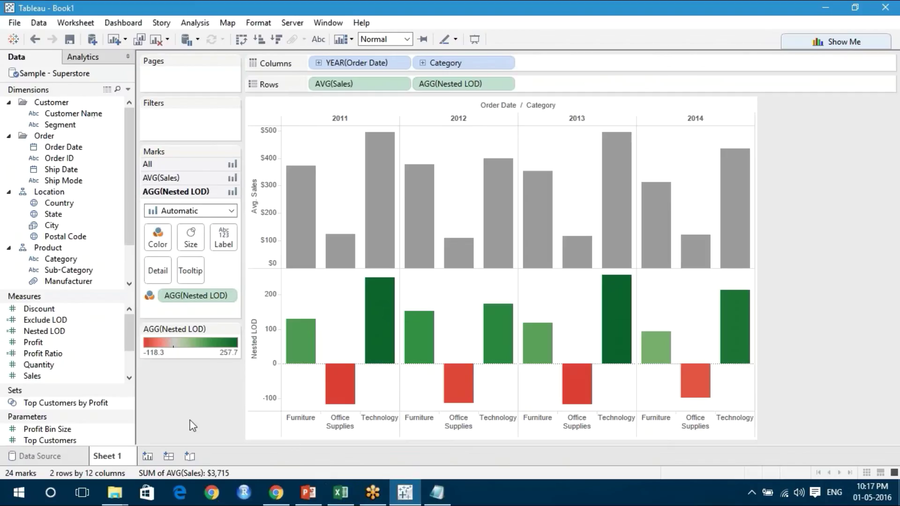
pyautogui.moveTo(296, 357)
pyautogui.click(446, 500)
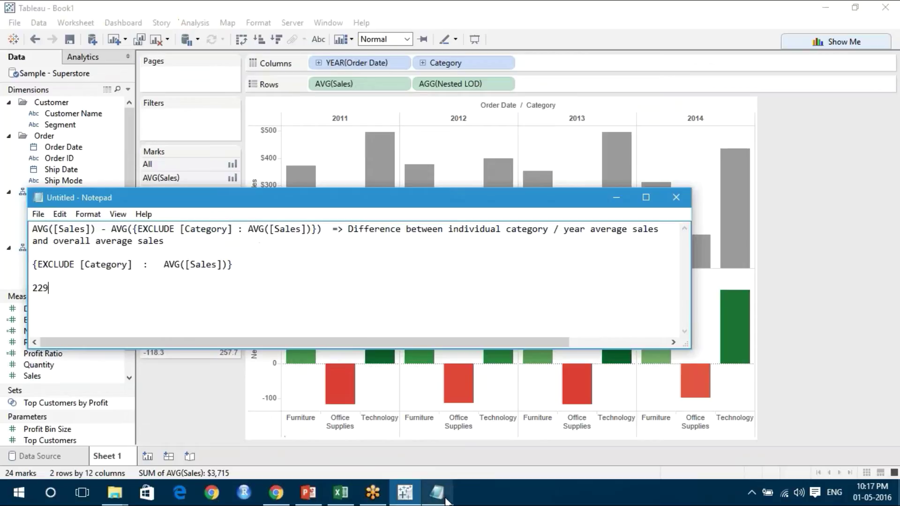
pyautogui.click(341, 492)
pyautogui.click(437, 493)
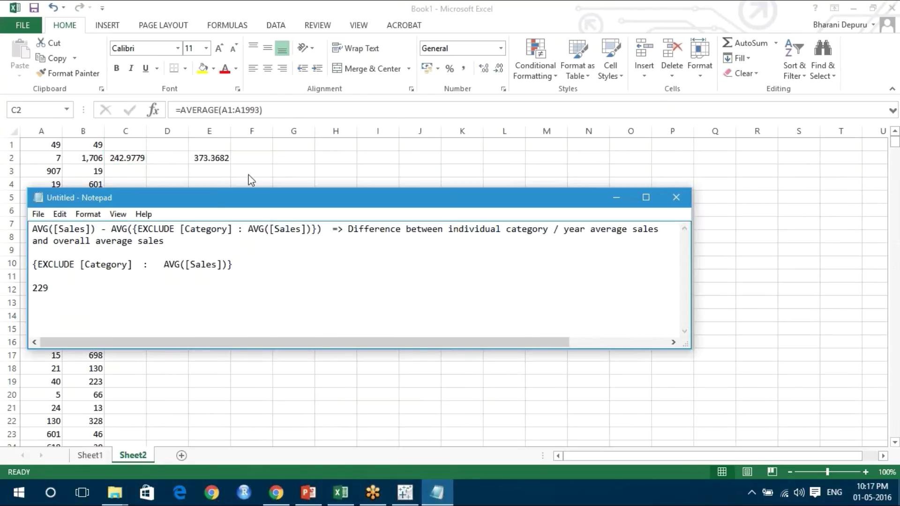
pyautogui.moveTo(253, 197); pyautogui.dragTo(424, 237)
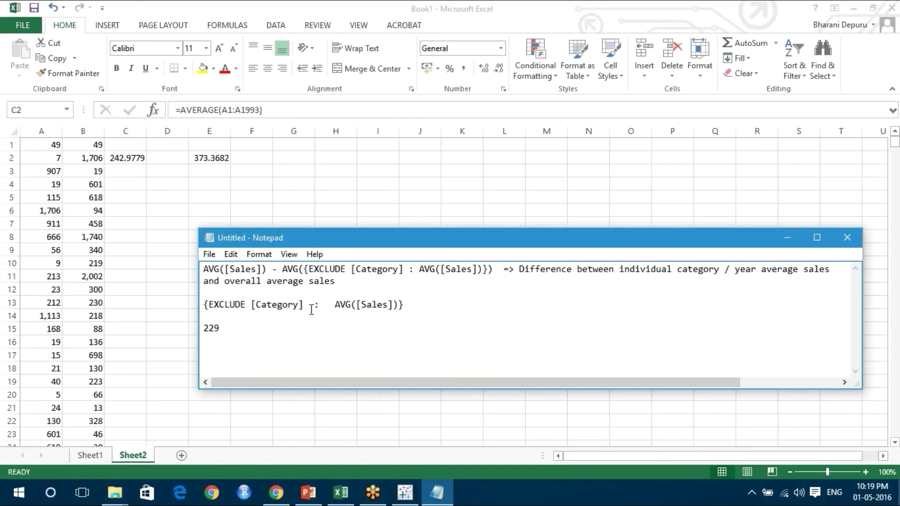
# Switch to Tableau and examine the average sales and Nested LOD bars by year and category against the Notepad formula.
pyautogui.moveTo(407, 500)
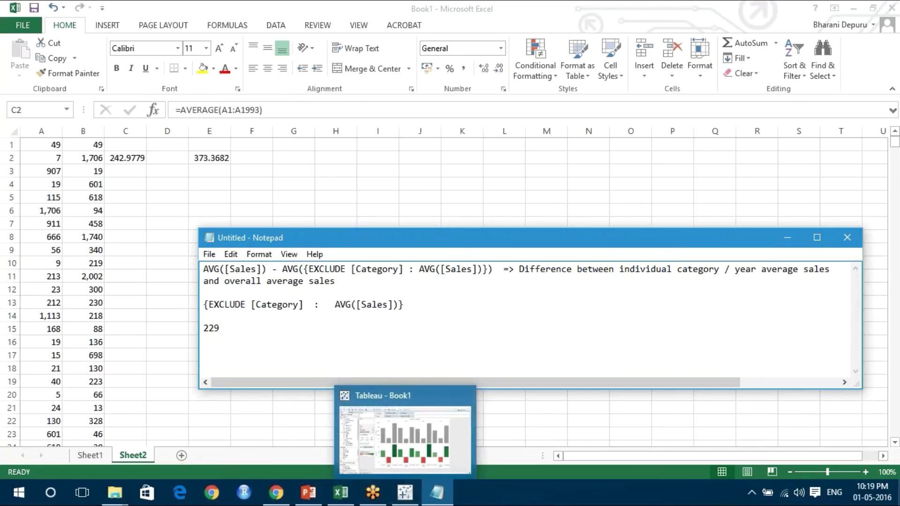
pyautogui.click(404, 492)
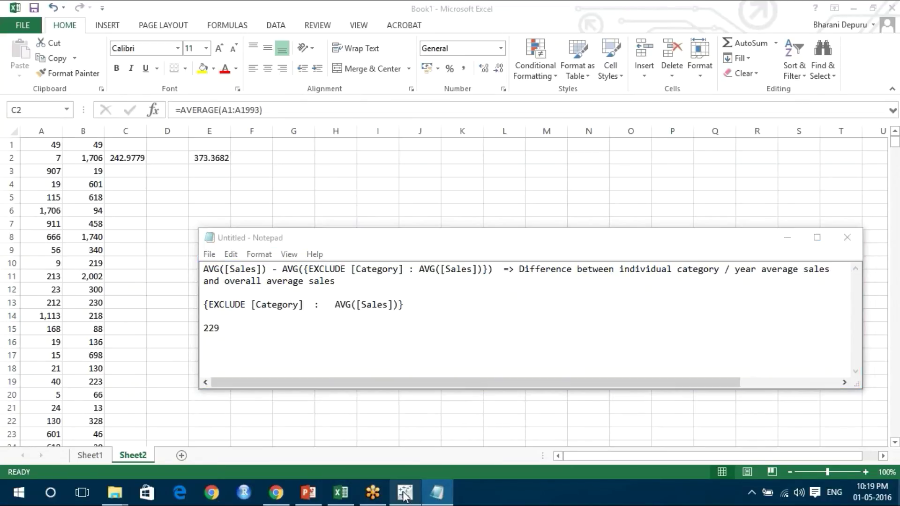
pyautogui.moveTo(385, 268)
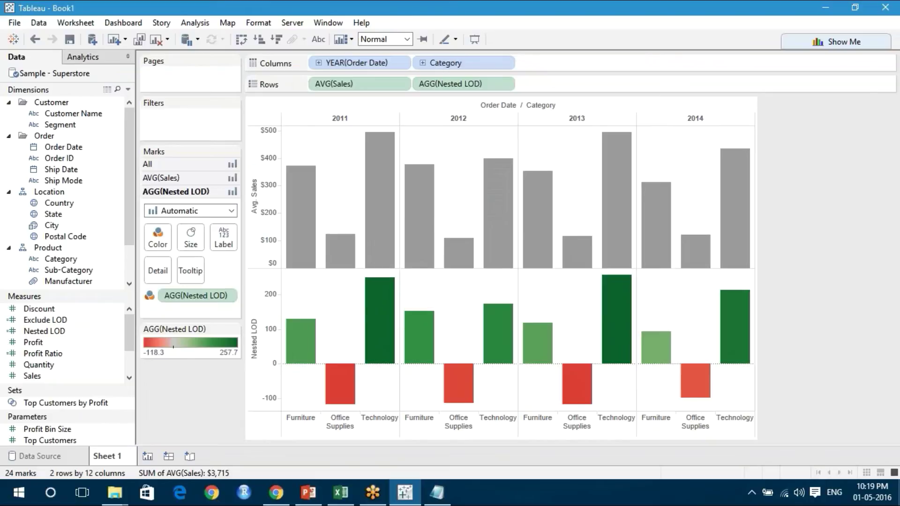
pyautogui.moveTo(353, 245)
pyautogui.moveTo(313, 169)
pyautogui.click(437, 492)
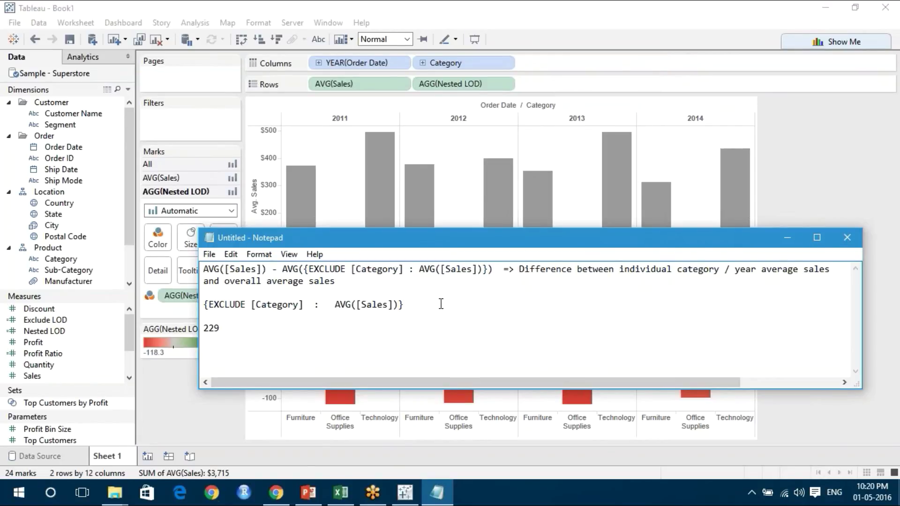
pyautogui.click(184, 386)
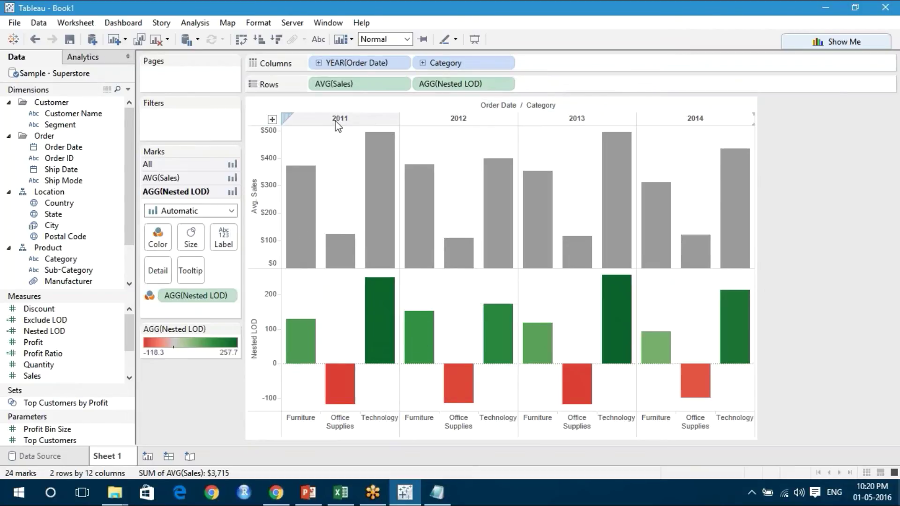
pyautogui.moveTo(379, 316)
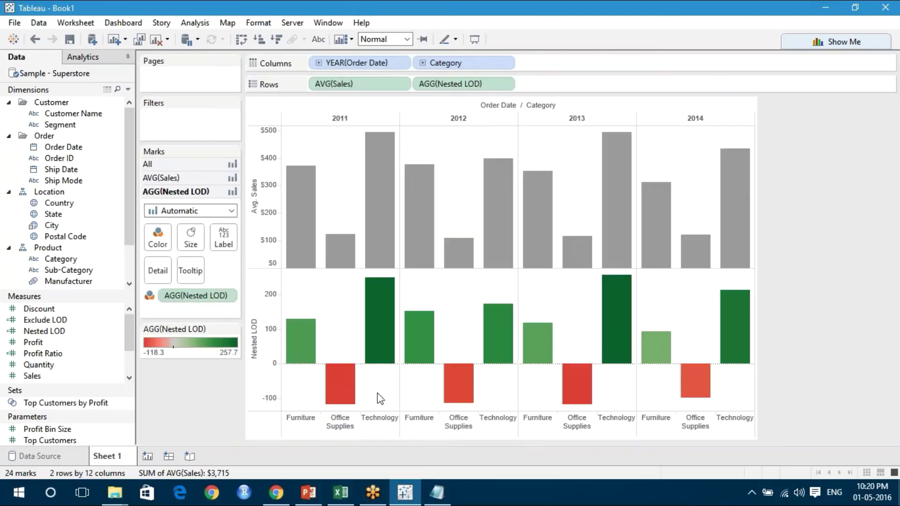
# Bring the Notepad formula beside the 2011 bars in Tableau and inspect the average sales and Nested LOD of each category.
pyautogui.click(427, 485)
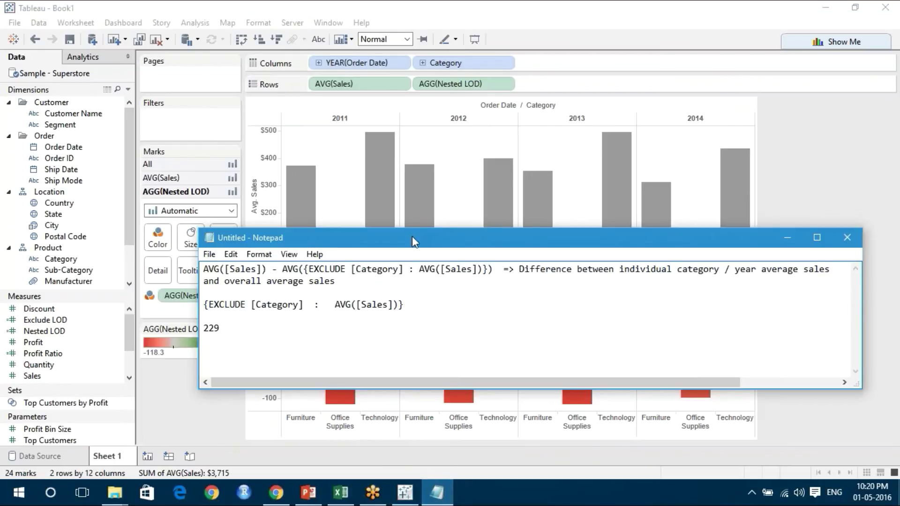
pyautogui.moveTo(412, 235); pyautogui.dragTo(614, 185)
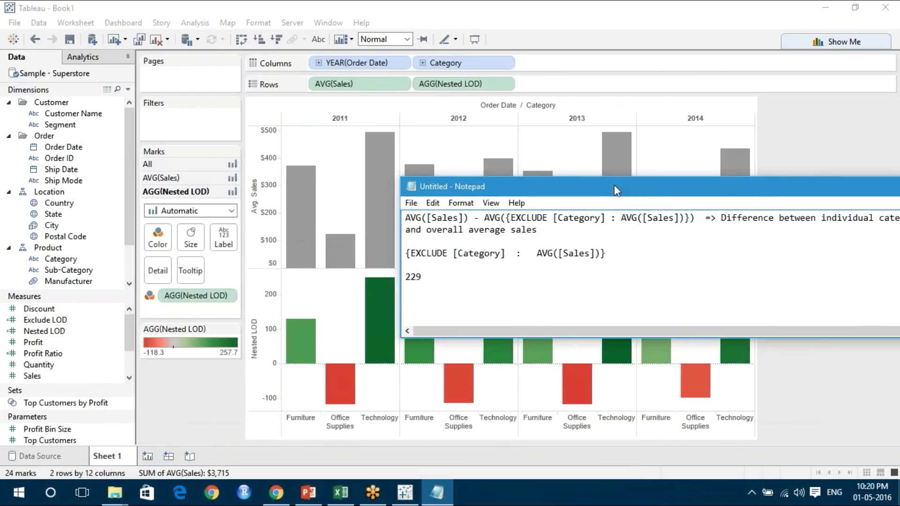
pyautogui.moveTo(305, 324)
pyautogui.moveTo(303, 208)
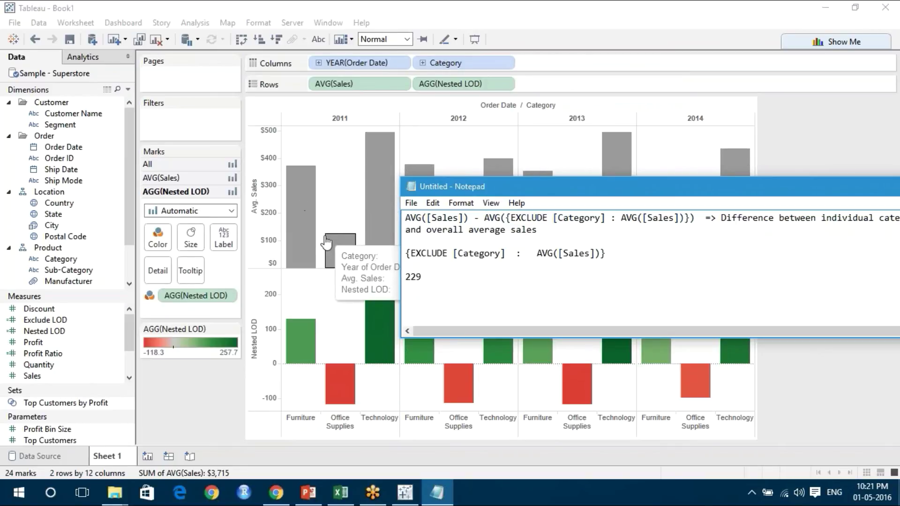
pyautogui.moveTo(370, 225)
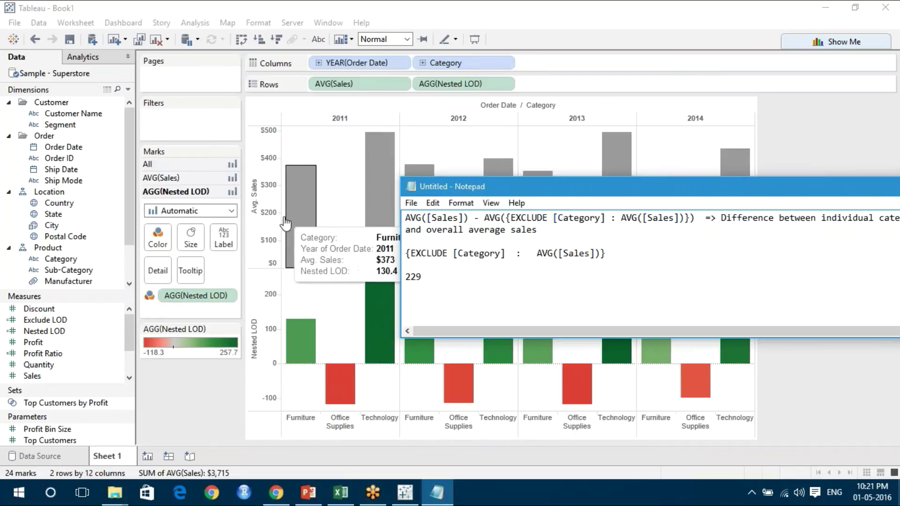